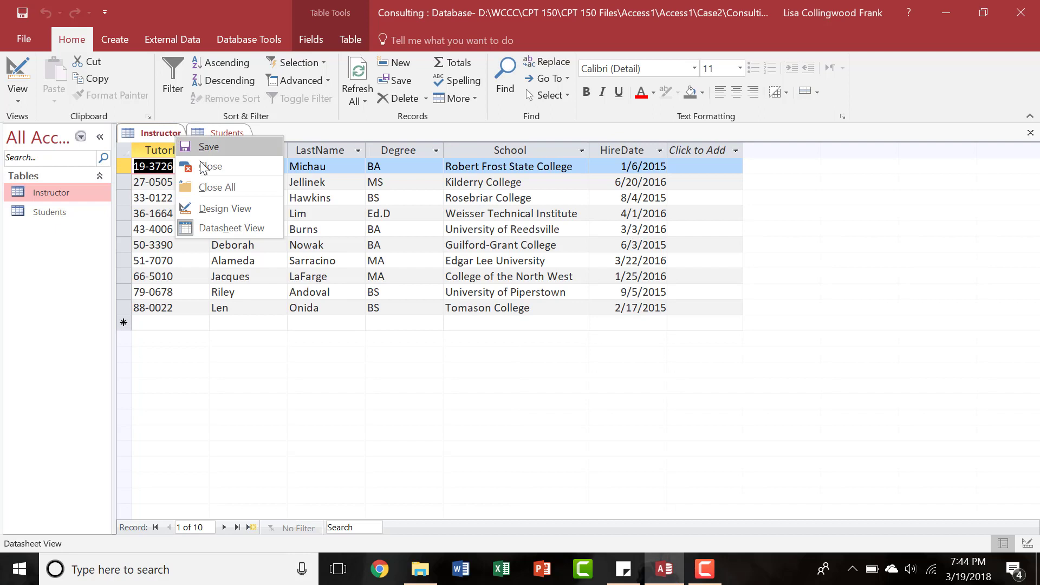
- Close the open Instructor and Students tables
{"action": "left_click", "coordinate": [210, 166]}
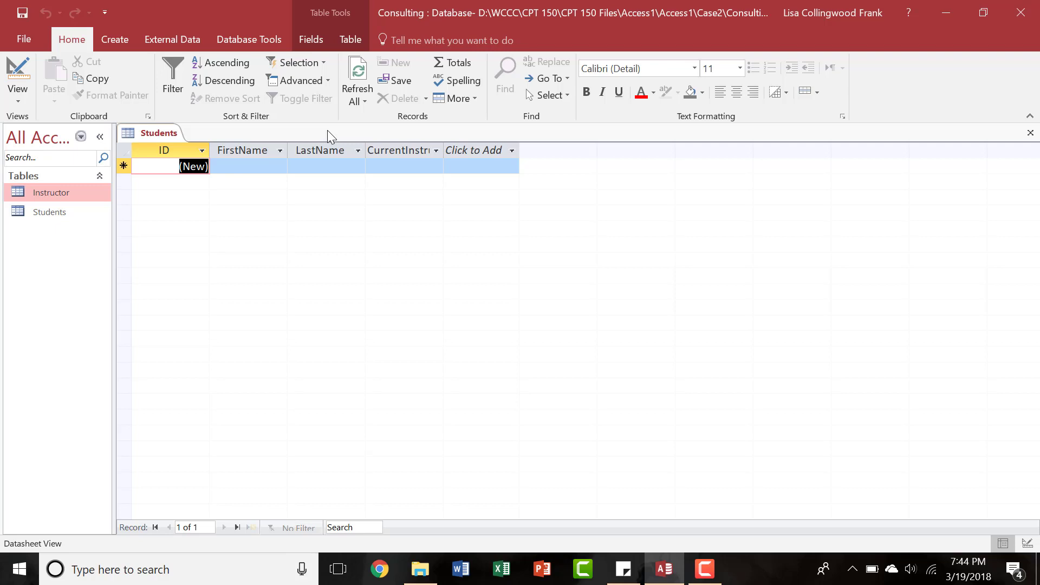
{"action": "right_click", "coordinate": [159, 135]}
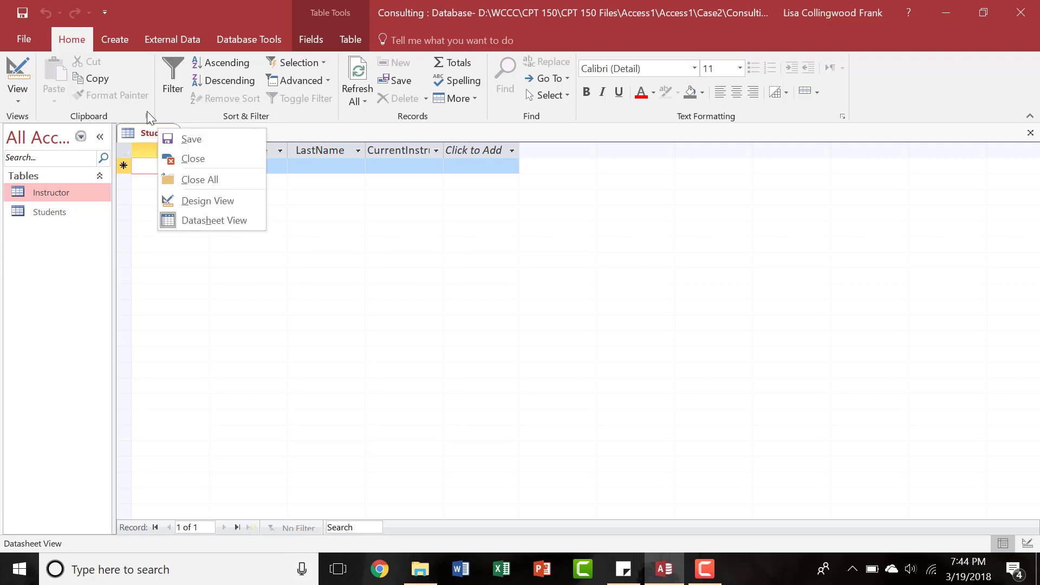
{"action": "left_click", "coordinate": [182, 160]}
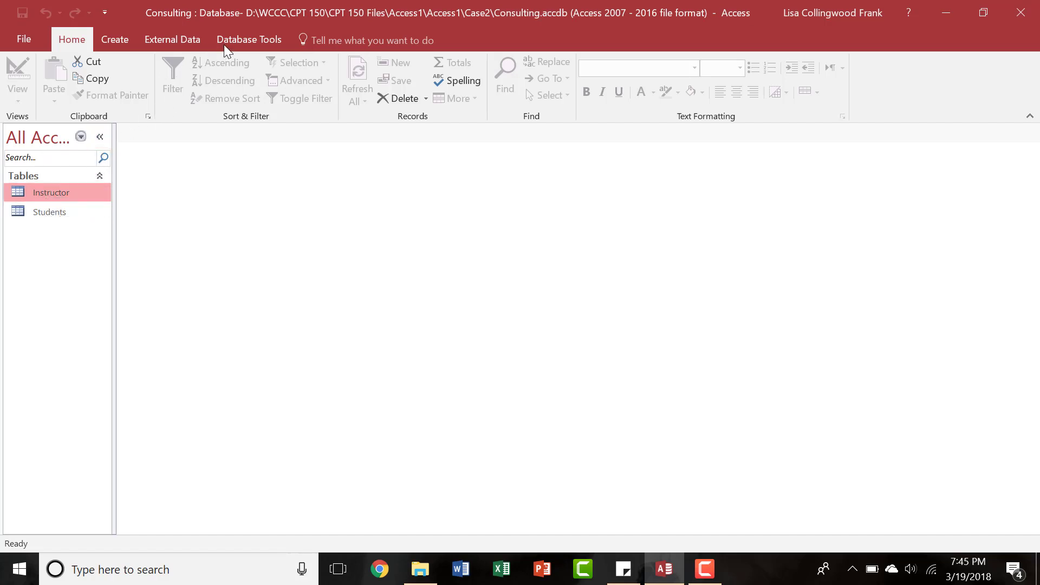
- Open the database relationships layout and add the Instructor and Students tables to it
{"action": "left_click", "coordinate": [241, 38]}
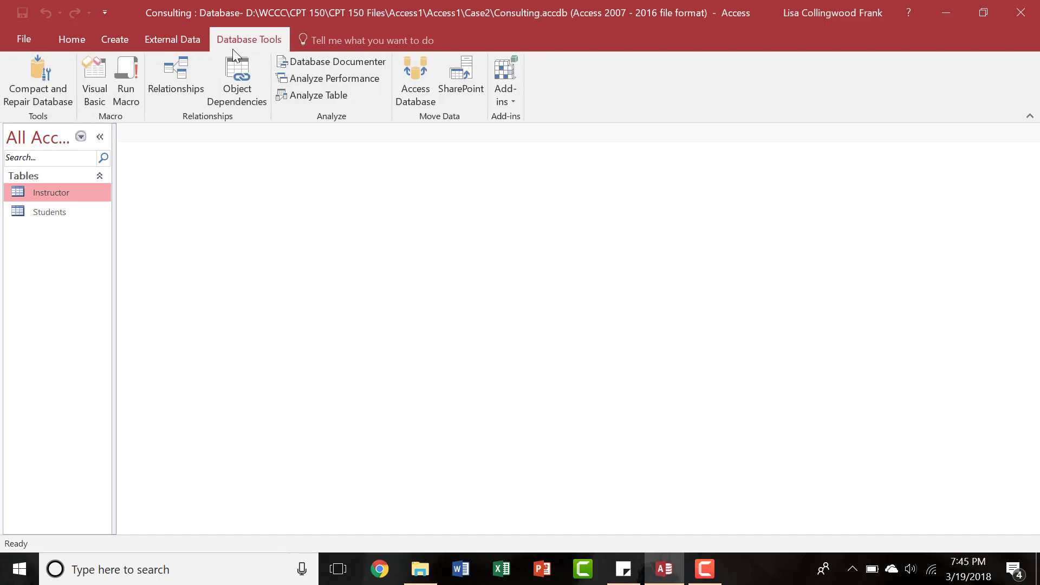
{"action": "left_click", "coordinate": [172, 76]}
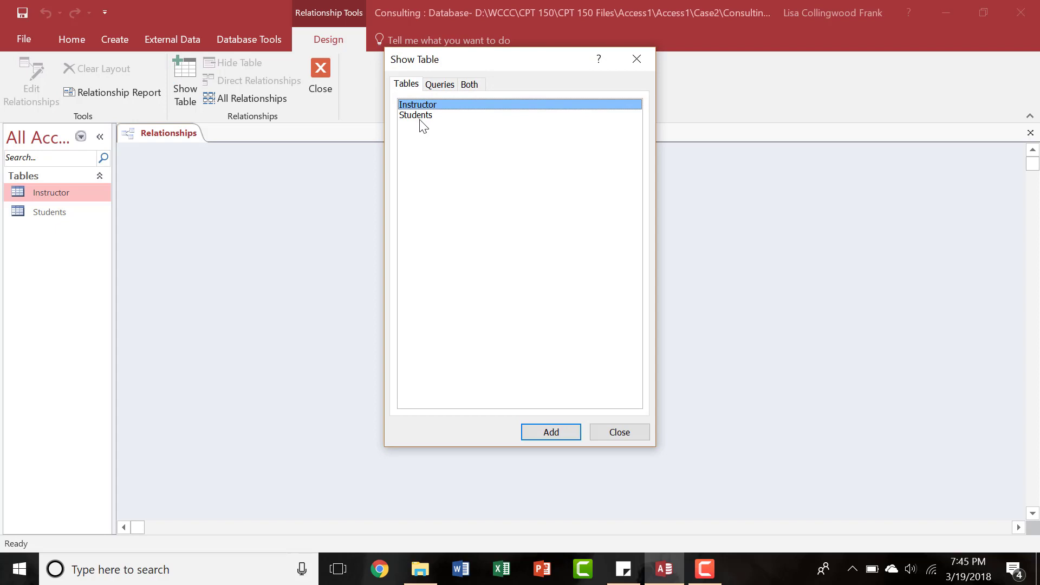
{"action": "left_click", "coordinate": [552, 433]}
{"action": "left_click", "coordinate": [433, 115]}
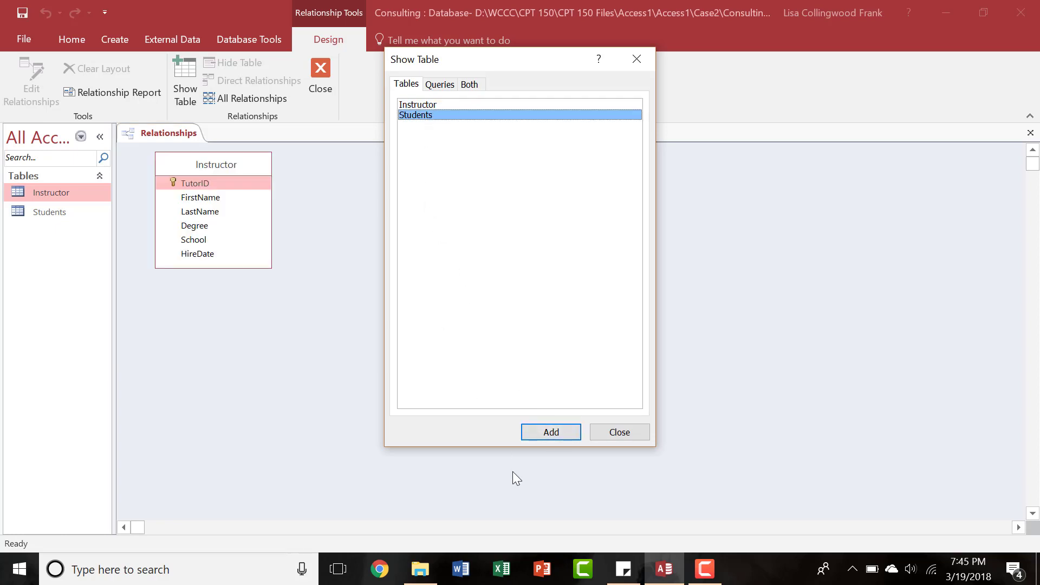
{"action": "left_click", "coordinate": [552, 432]}
{"action": "left_click", "coordinate": [618, 431]}
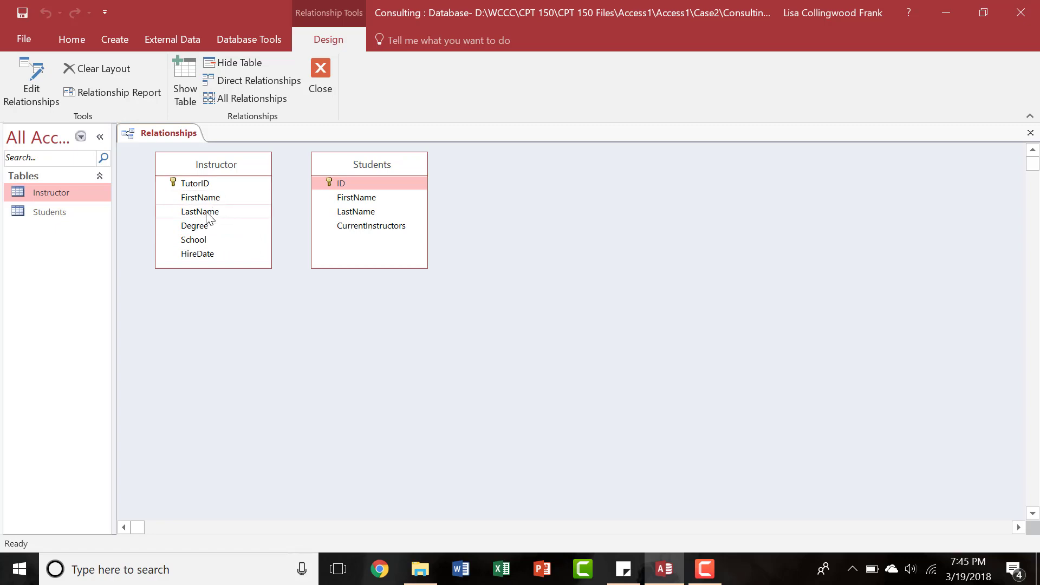
- Create a relationship from Instructor's LastName to Students' CurrentInstructors, keeping the default join type, and close the relationships layout with its changes saved
{"action": "left_click_drag", "start_coordinate": [205, 212], "coordinate": [345, 226]}
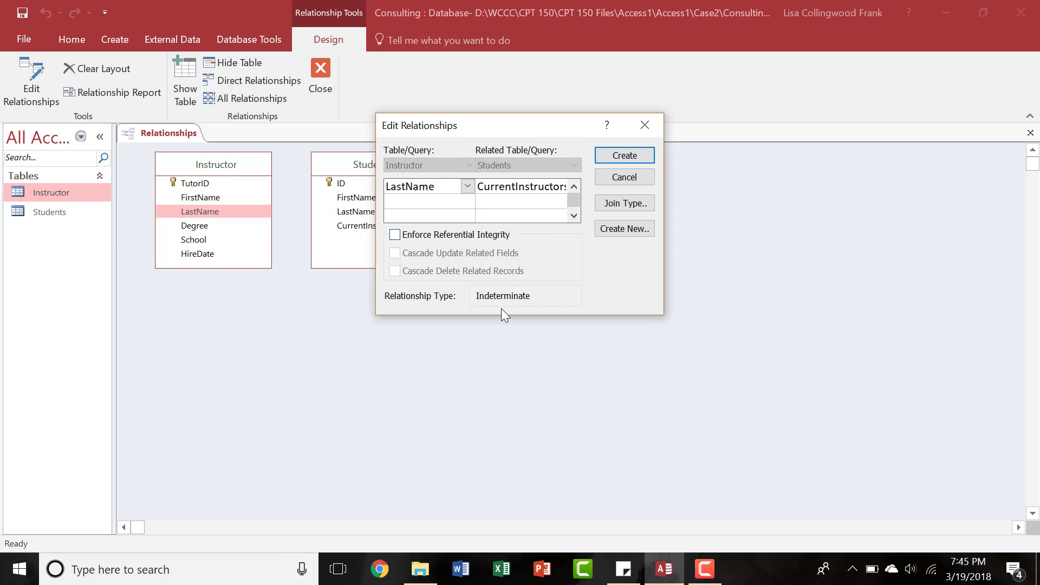
{"action": "left_click", "coordinate": [600, 206]}
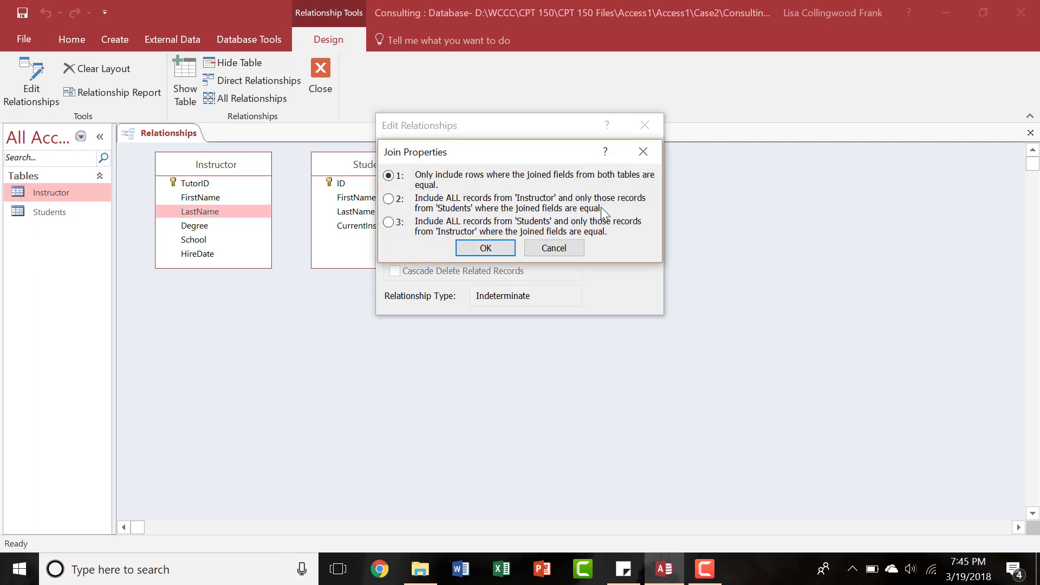
{"action": "left_click", "coordinate": [575, 252]}
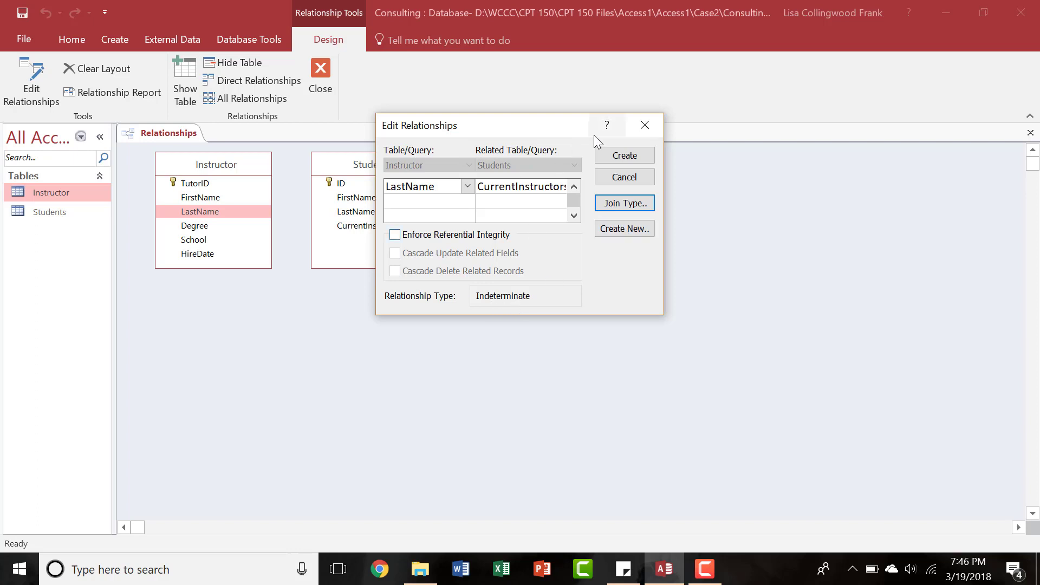
{"action": "left_click", "coordinate": [610, 158]}
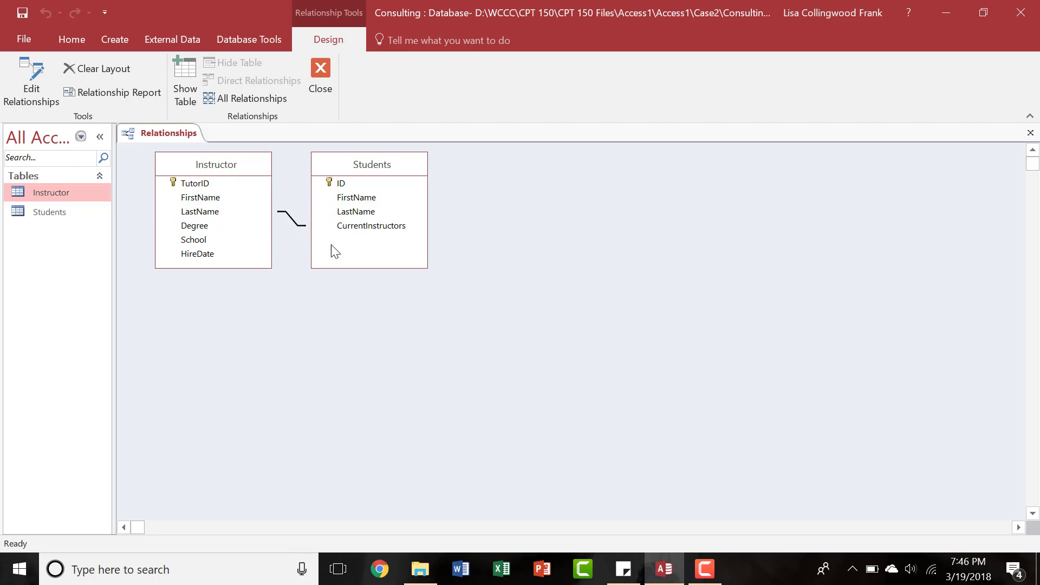
{"action": "left_click", "coordinate": [320, 78]}
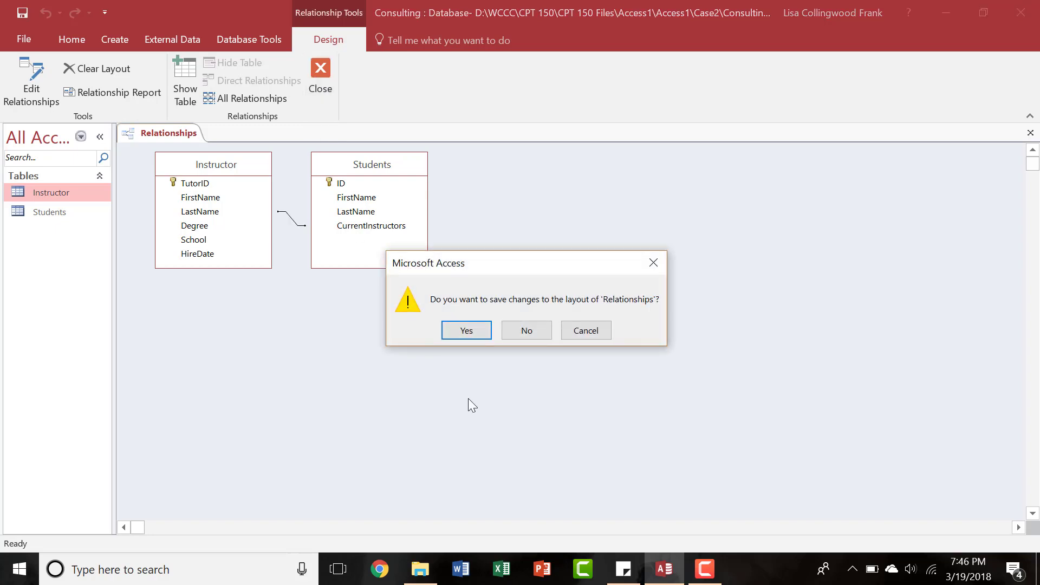
{"action": "left_click", "coordinate": [467, 330]}
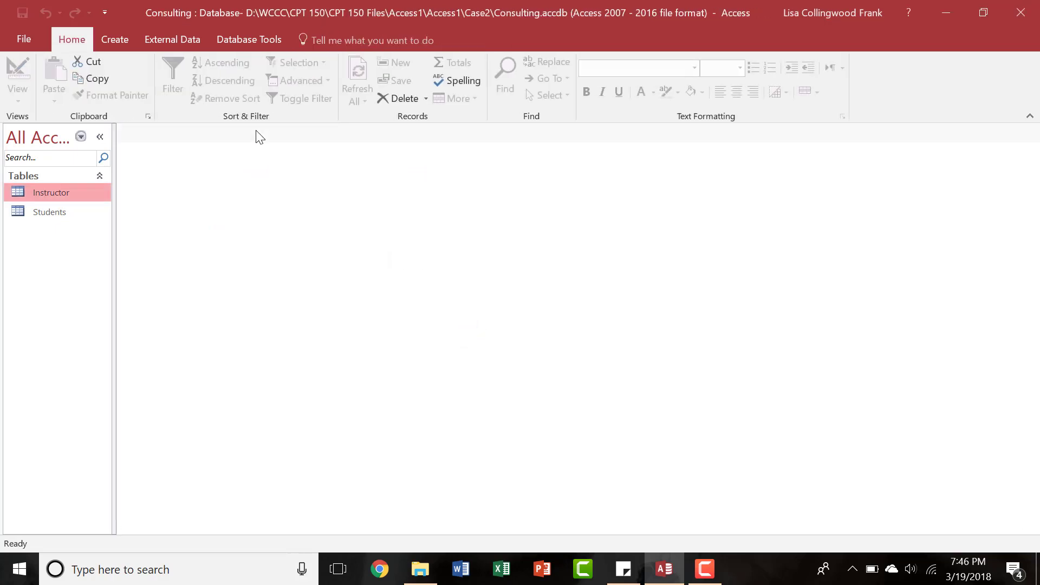
- Reopen the relationships layout to check the link between Instructor and Students, and close it again
{"action": "left_click", "coordinate": [236, 40]}
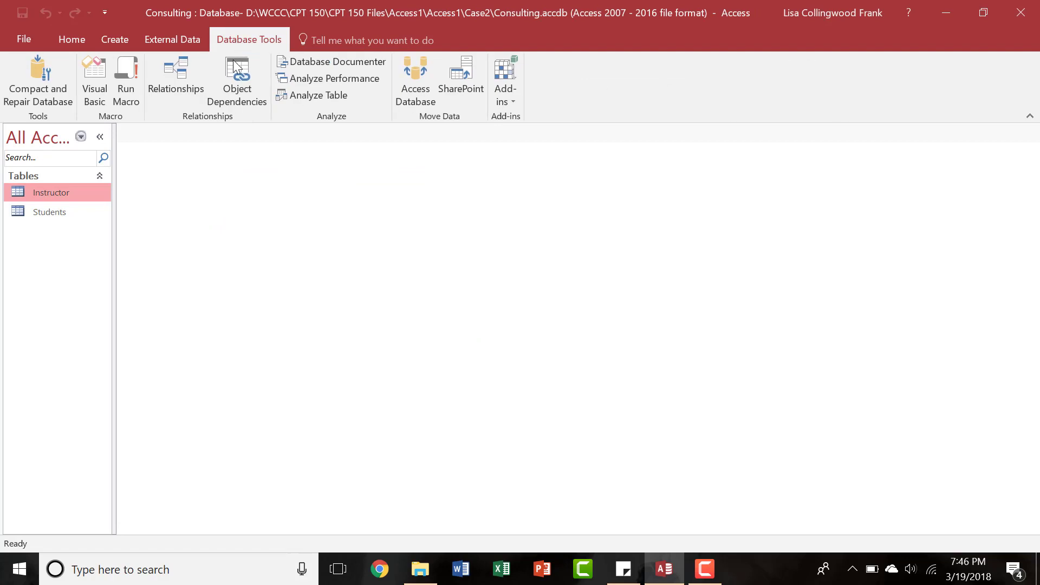
{"action": "left_click", "coordinate": [172, 72]}
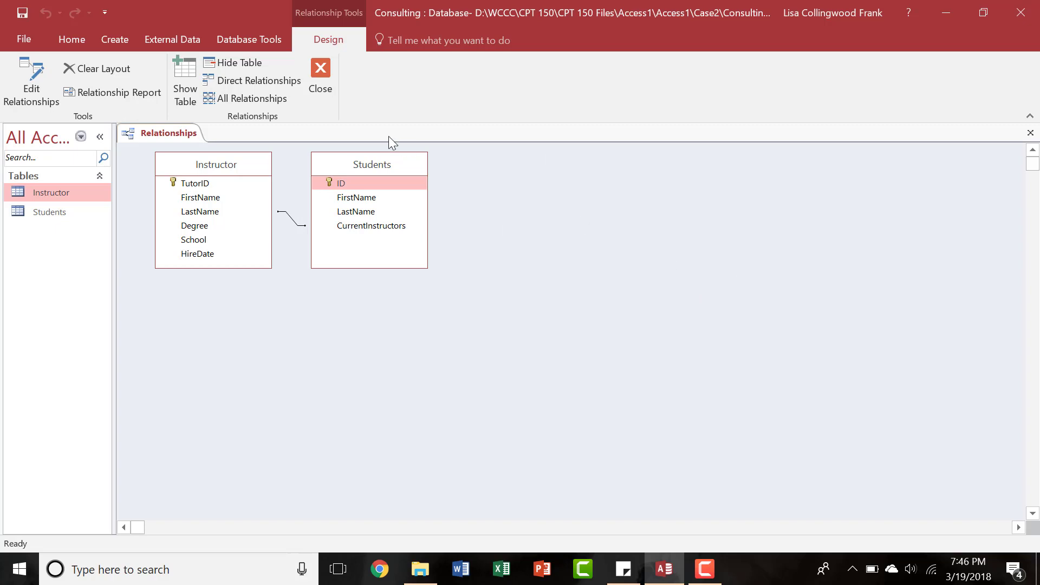
{"action": "left_click", "coordinate": [325, 91]}
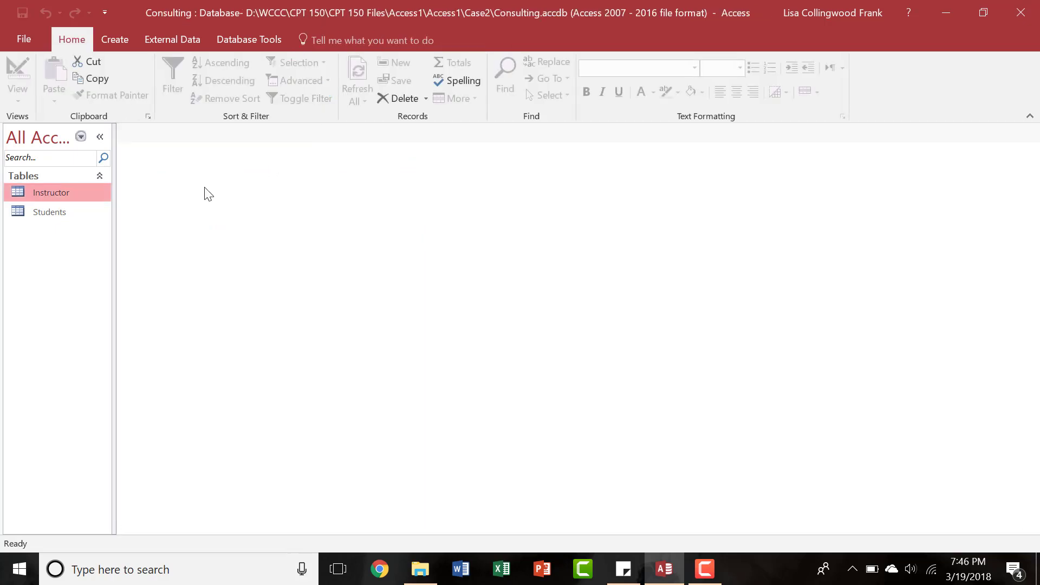
- Start a Simple Query Wizard query and add the TutorID and HireDate fields from the Instructor table
{"action": "left_click", "coordinate": [126, 41]}
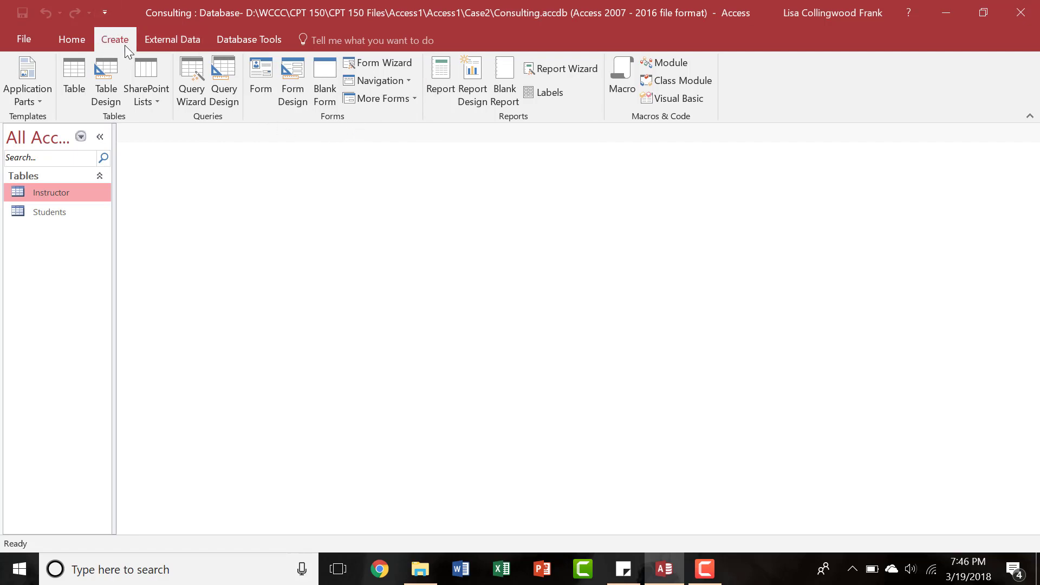
{"action": "left_click", "coordinate": [191, 89]}
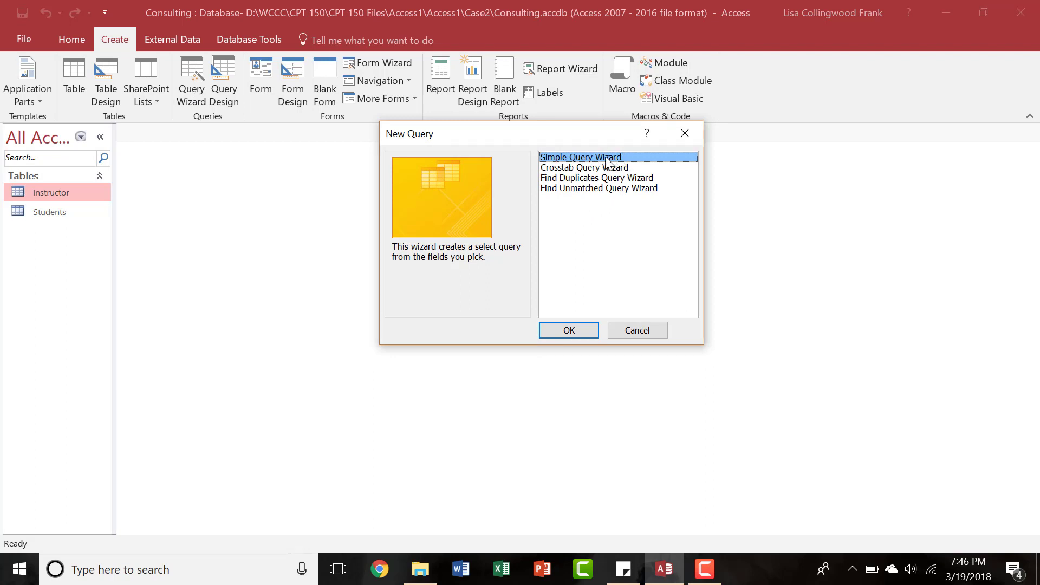
{"action": "left_click", "coordinate": [573, 332]}
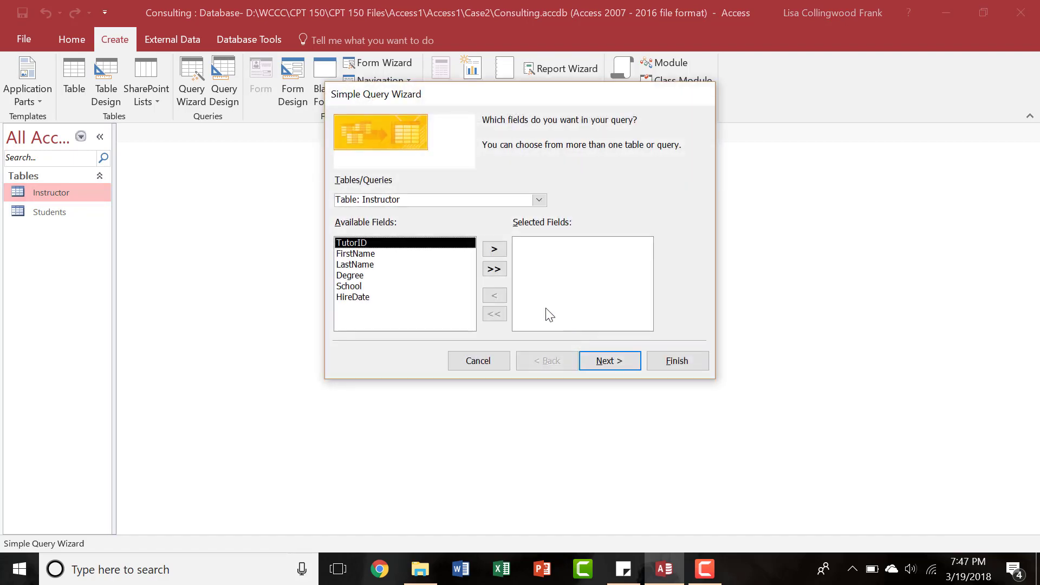
{"action": "left_click", "coordinate": [540, 200]}
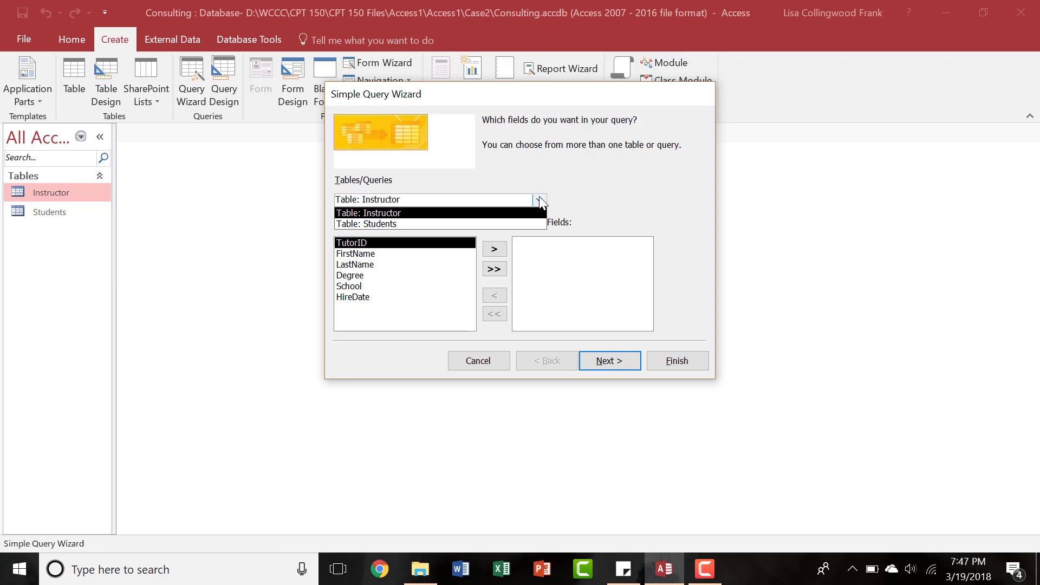
{"action": "left_click", "coordinate": [540, 201]}
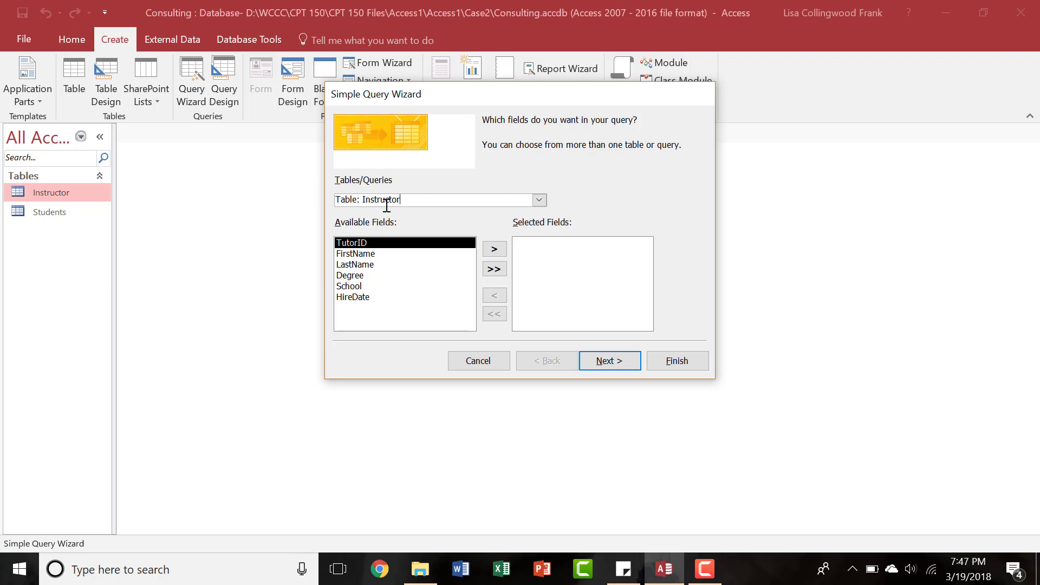
{"action": "left_click", "coordinate": [486, 249]}
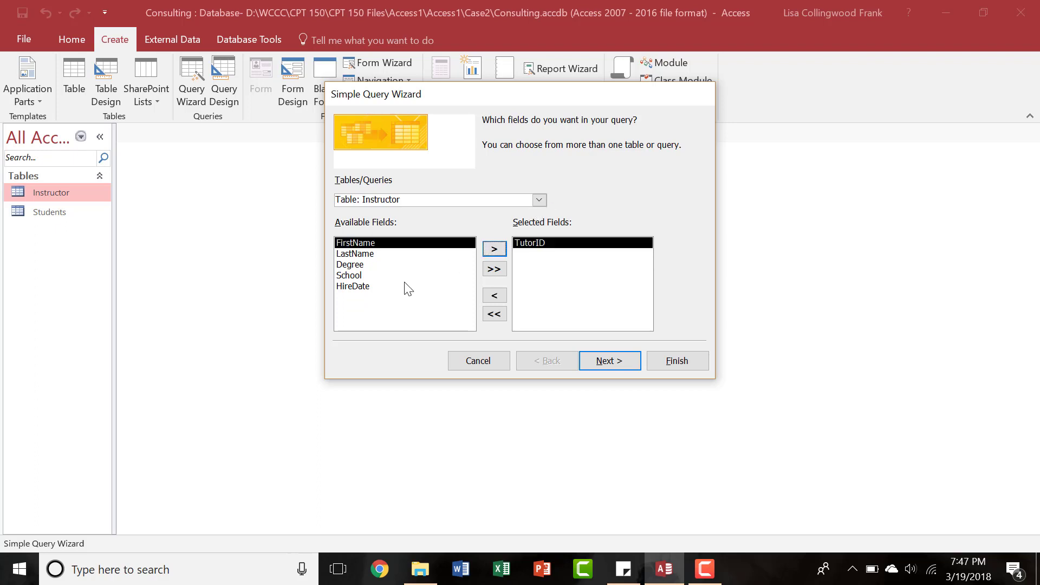
{"action": "left_click", "coordinate": [384, 288]}
{"action": "left_click", "coordinate": [494, 250]}
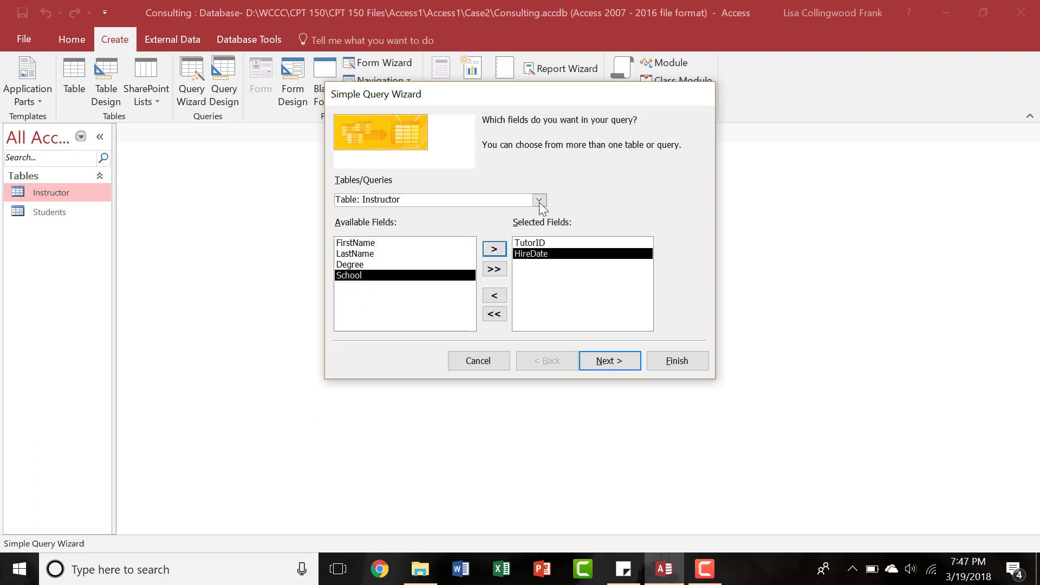
- Add the FirstName field from the Students table to the query's selected fields
{"action": "left_click", "coordinate": [539, 200]}
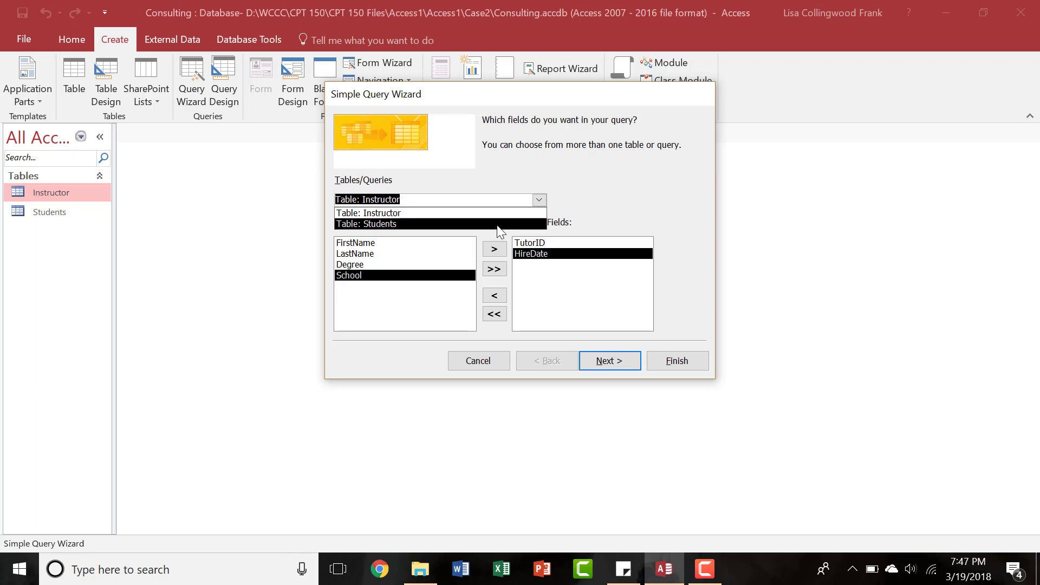
{"action": "left_click", "coordinate": [427, 219]}
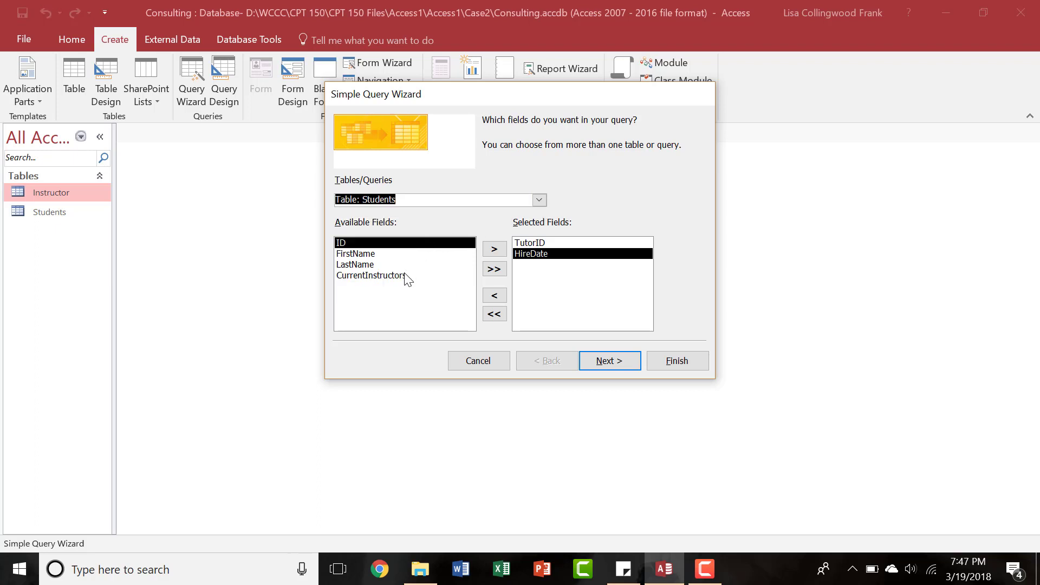
{"action": "left_click", "coordinate": [391, 256]}
{"action": "left_click", "coordinate": [494, 250]}
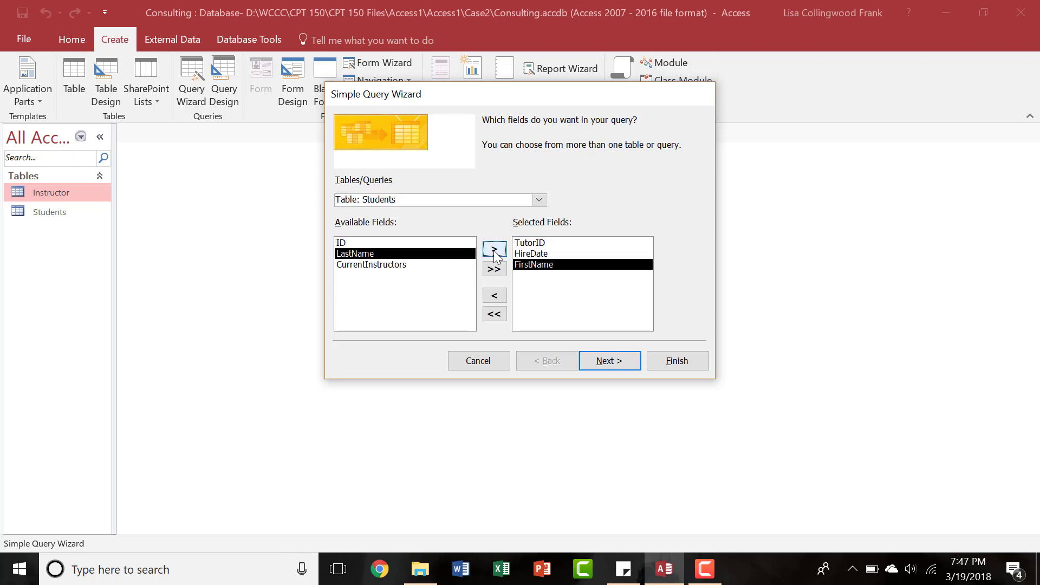
- Finish the query wizard with the option to modify the query design, and enlarge the Instructor field list to fit all its fields
{"action": "left_click", "coordinate": [618, 363]}
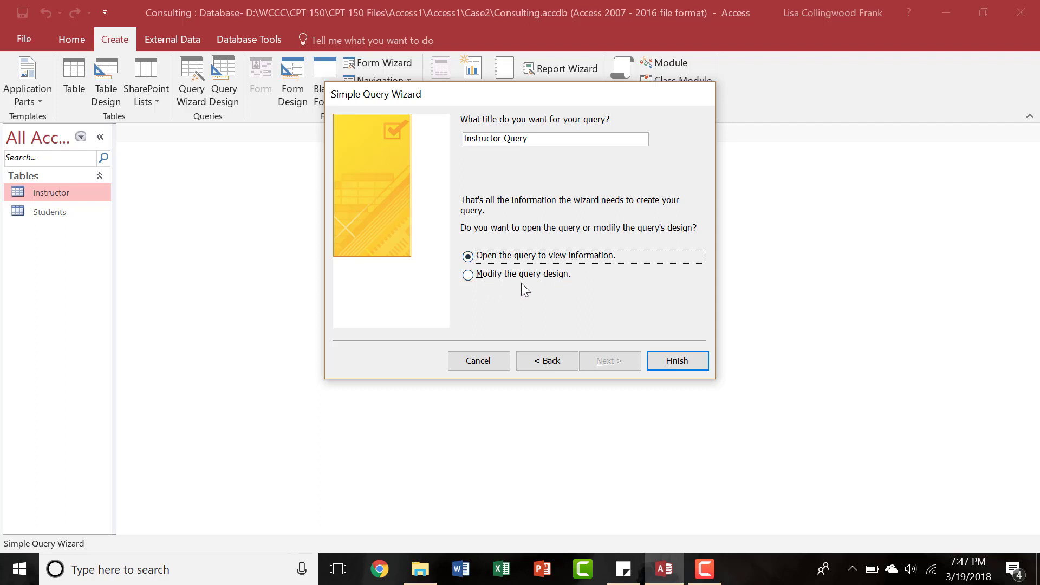
{"action": "left_click", "coordinate": [468, 275]}
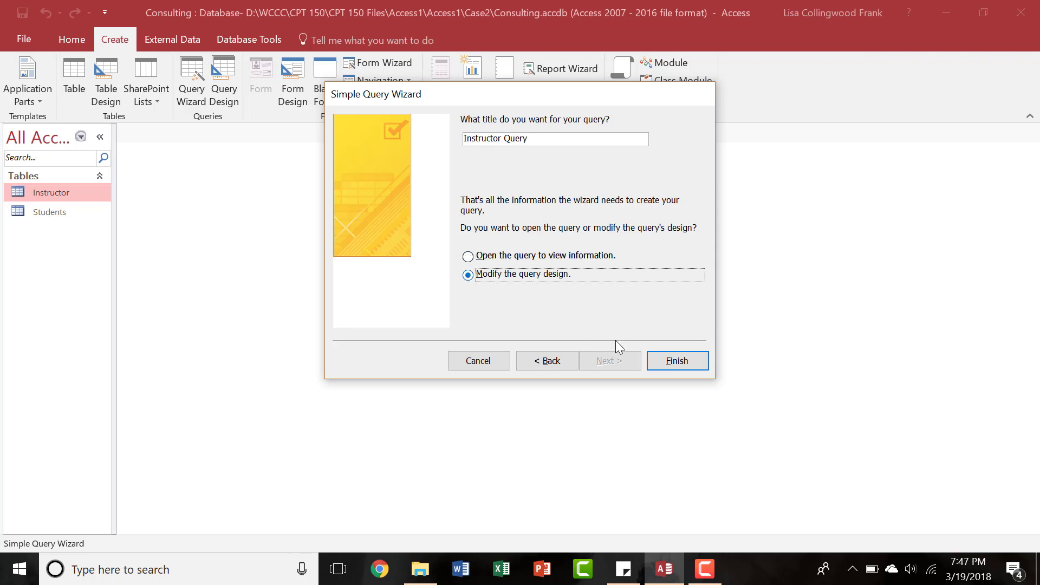
{"action": "left_click", "coordinate": [670, 364]}
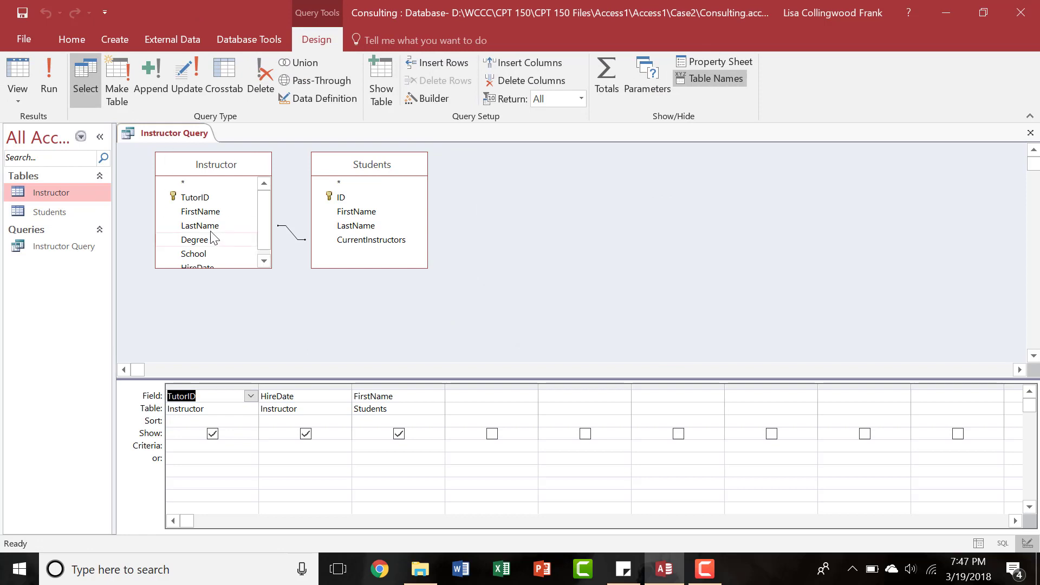
{"action": "left_click", "coordinate": [428, 278]}
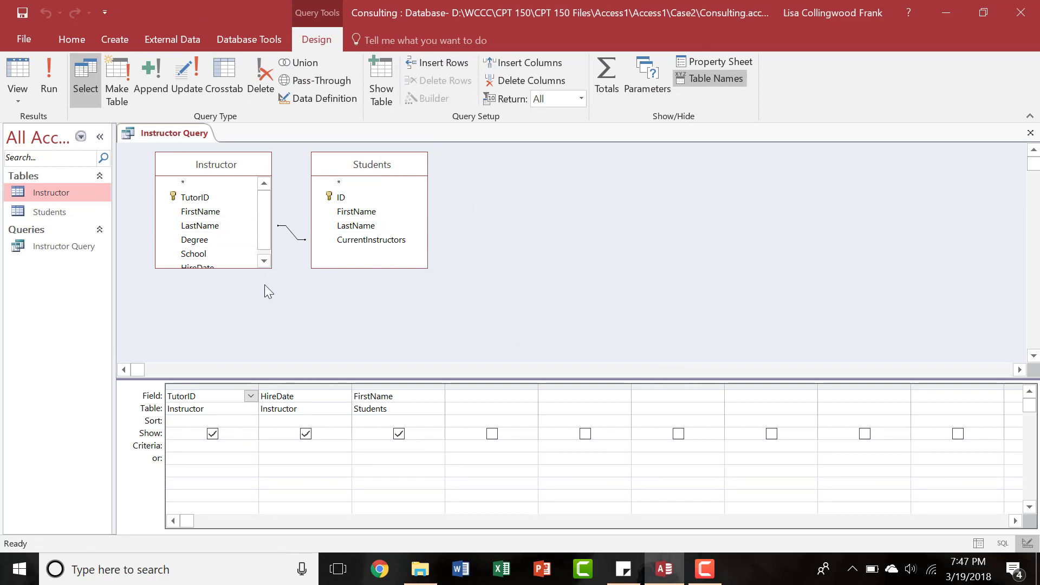
{"action": "left_click_drag", "start_coordinate": [229, 268], "coordinate": [230, 325]}
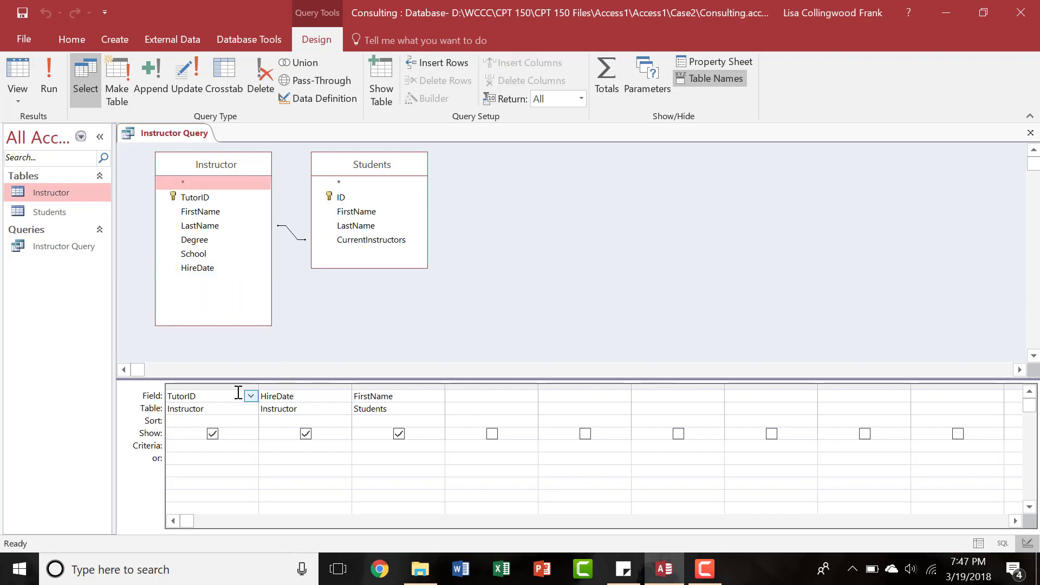
- Look through the sort options for the TutorID column without choosing one, and go to its criteria
{"action": "left_click", "coordinate": [183, 421]}
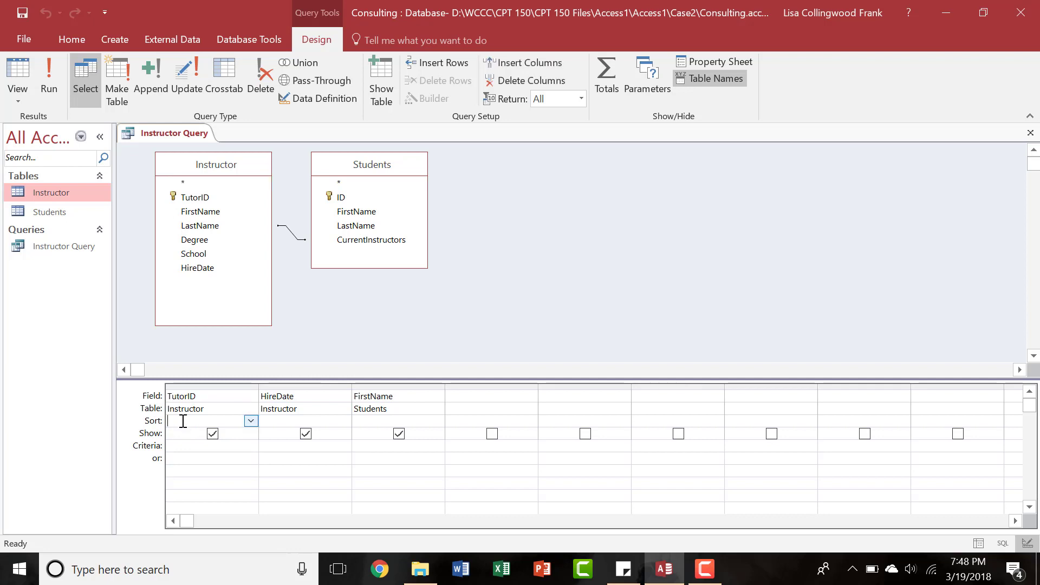
{"action": "left_click", "coordinate": [249, 422]}
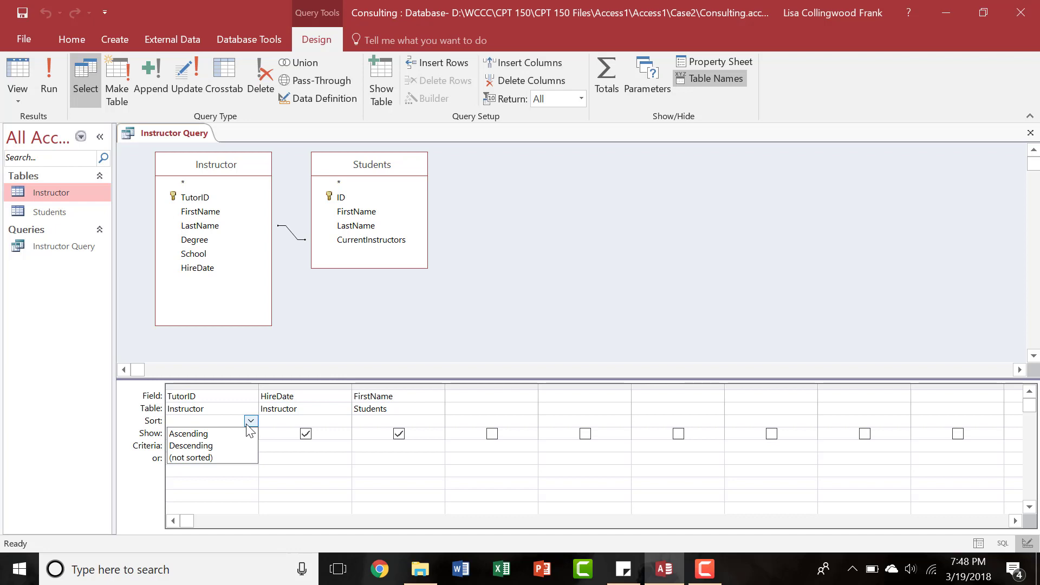
{"action": "left_click", "coordinate": [251, 421]}
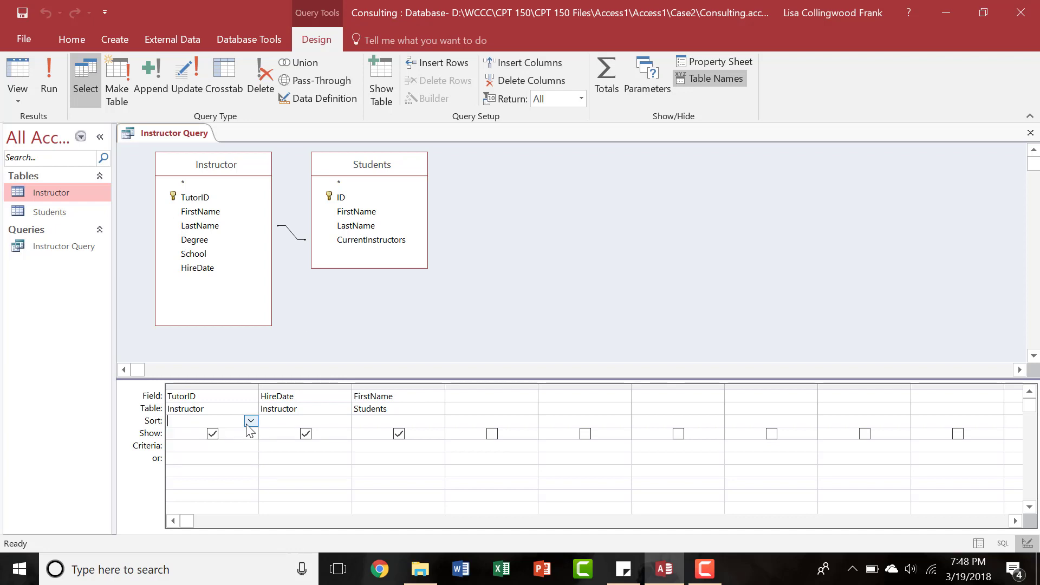
{"action": "left_click", "coordinate": [212, 442]}
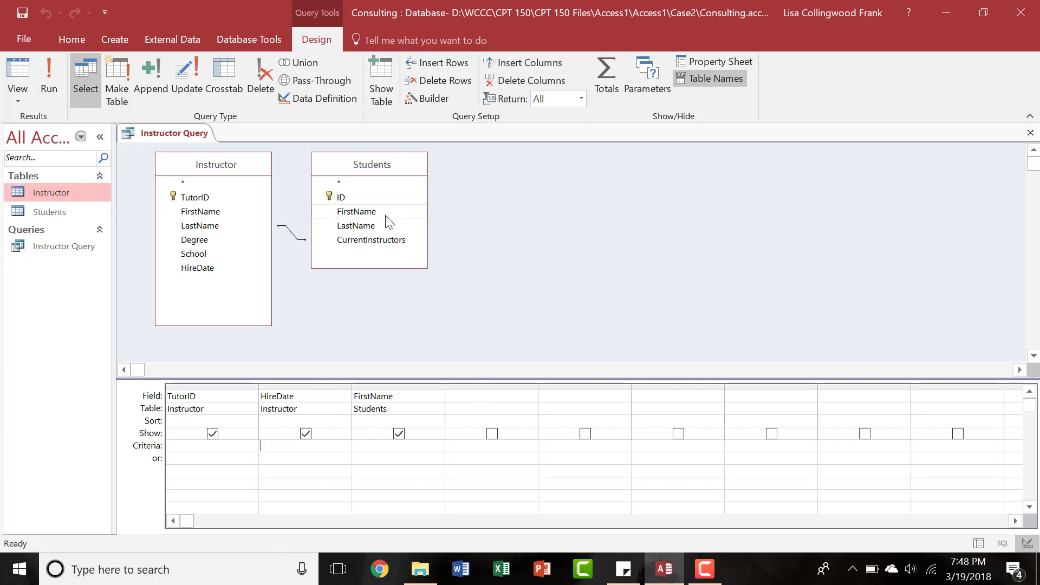
- Add the School field from the Instructor table to the query and browse the field choices for the next empty column without choosing one
{"action": "double_click", "coordinate": [200, 254]}
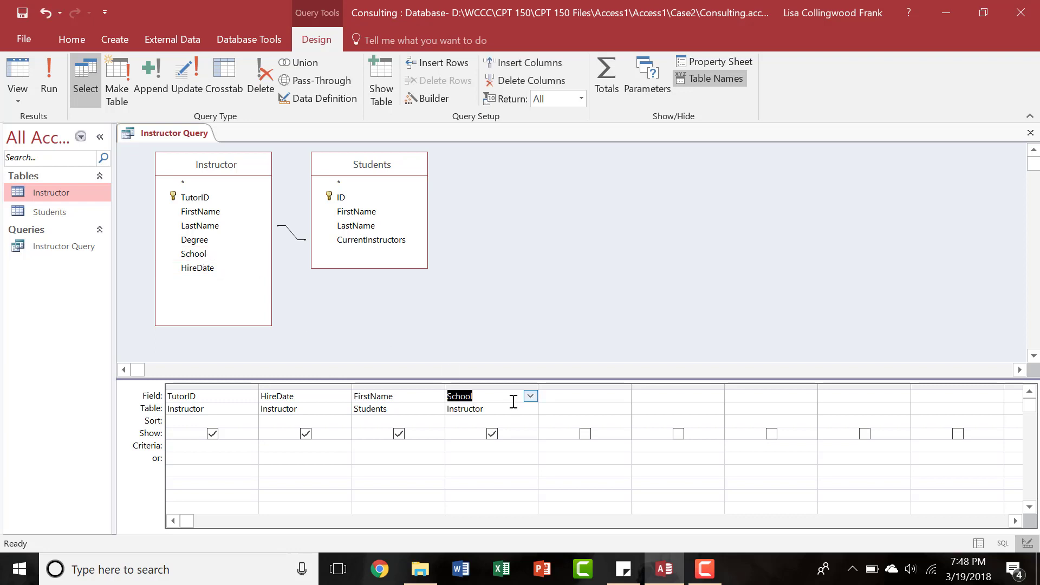
{"action": "left_click", "coordinate": [530, 397]}
{"action": "left_click", "coordinate": [532, 399]}
{"action": "left_click", "coordinate": [566, 398]}
{"action": "left_click", "coordinate": [622, 398]}
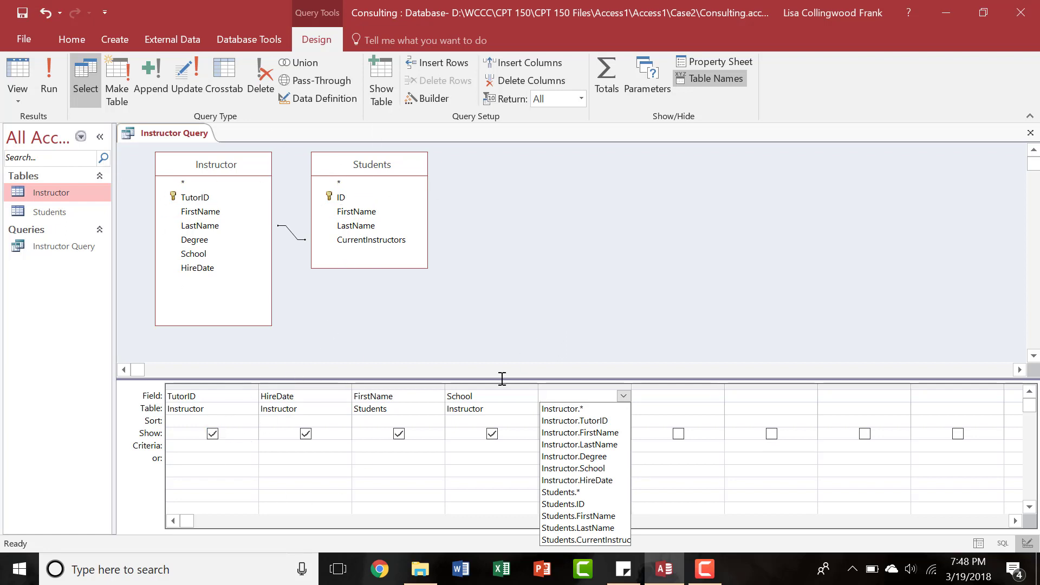
{"action": "left_click", "coordinate": [610, 355]}
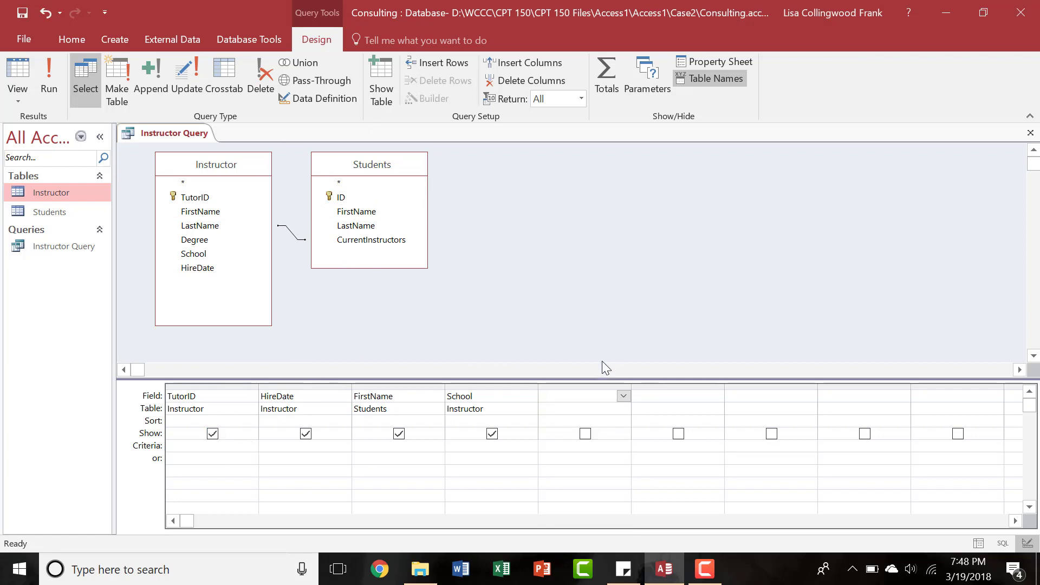
- Run the query to view its datasheet and close it without saving the design changes
{"action": "left_click", "coordinate": [51, 83]}
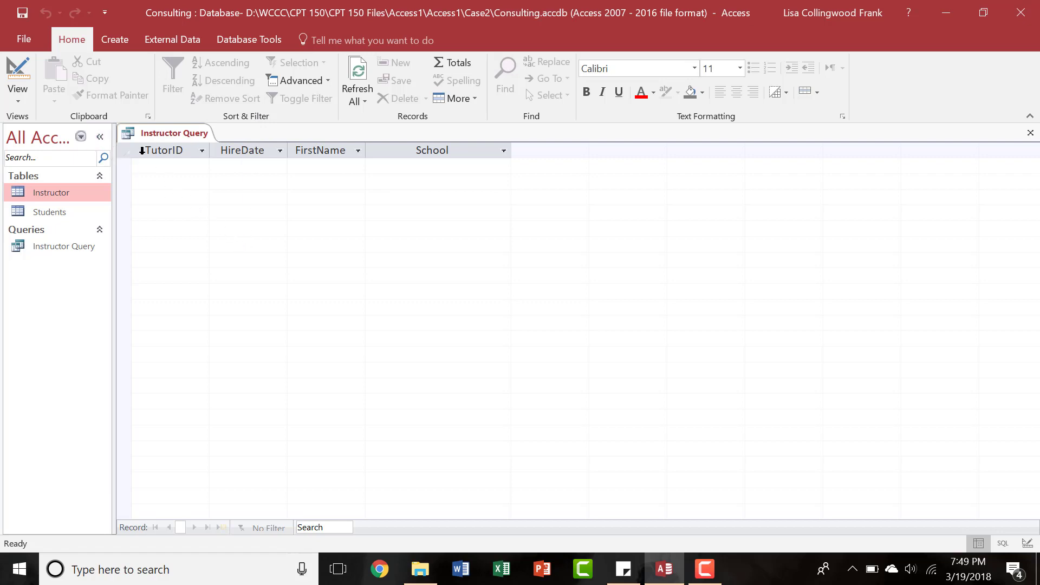
{"action": "right_click", "coordinate": [167, 130]}
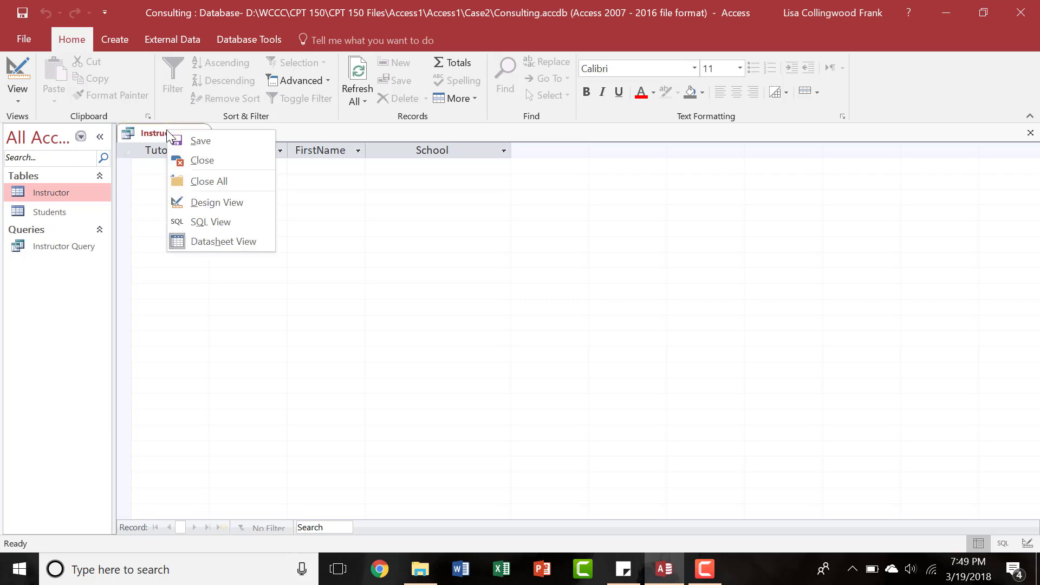
{"action": "left_click", "coordinate": [196, 162]}
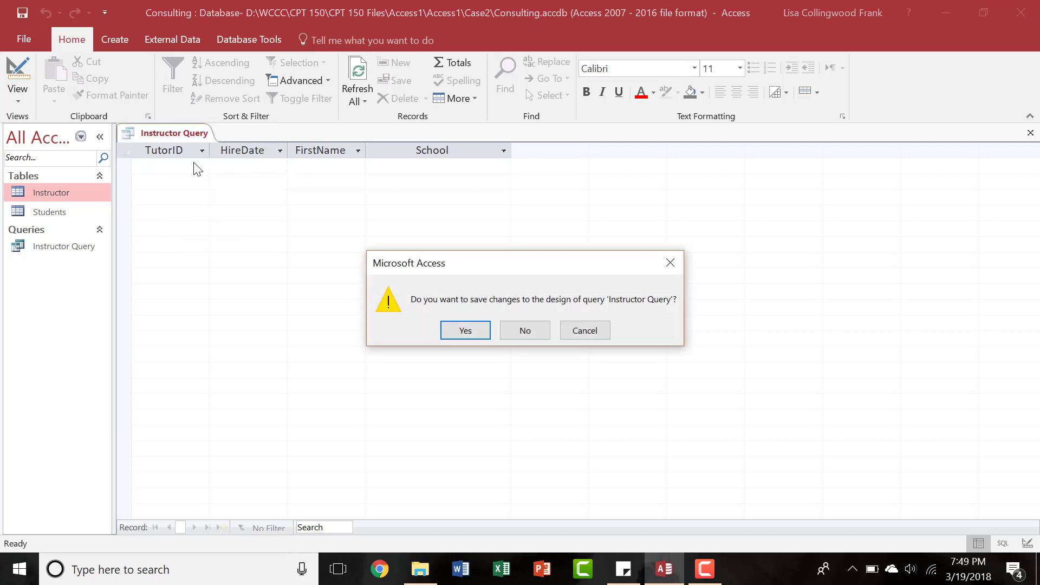
{"action": "left_click", "coordinate": [515, 333]}
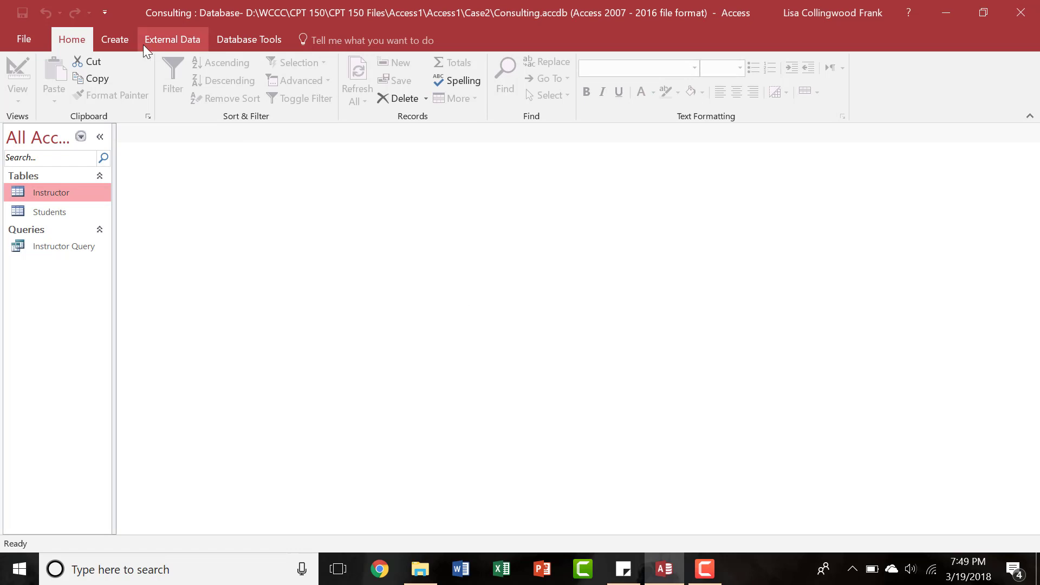
- Create a basic form from the Instructor table
{"action": "left_click", "coordinate": [119, 46]}
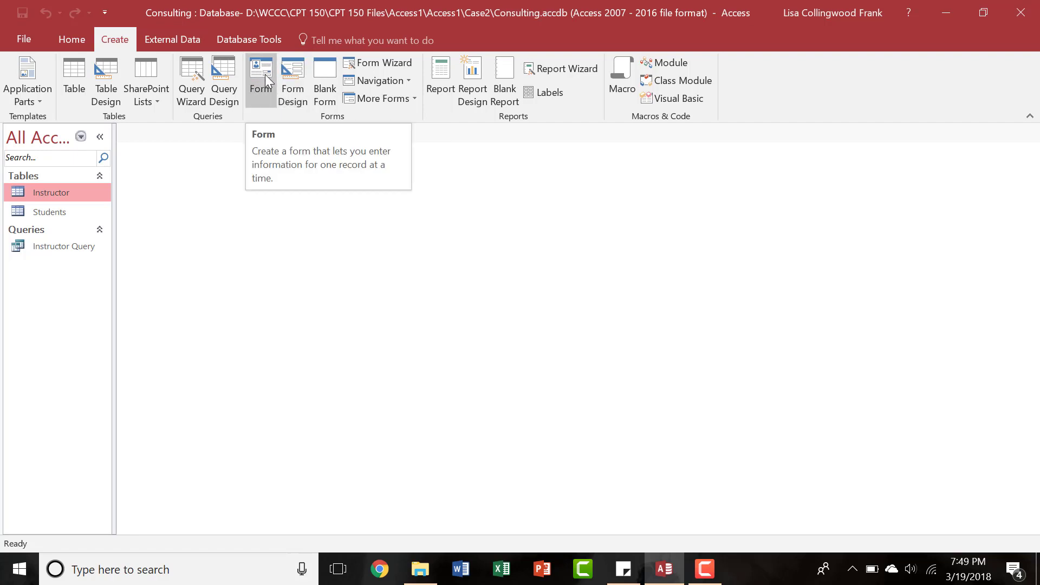
{"action": "left_click", "coordinate": [266, 75]}
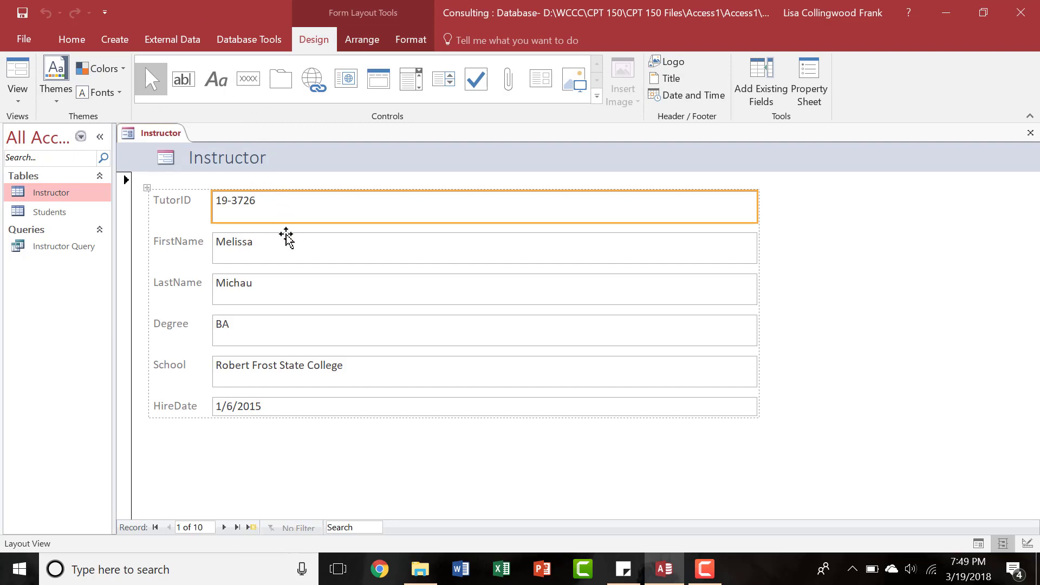
{"action": "right_click", "coordinate": [155, 139]}
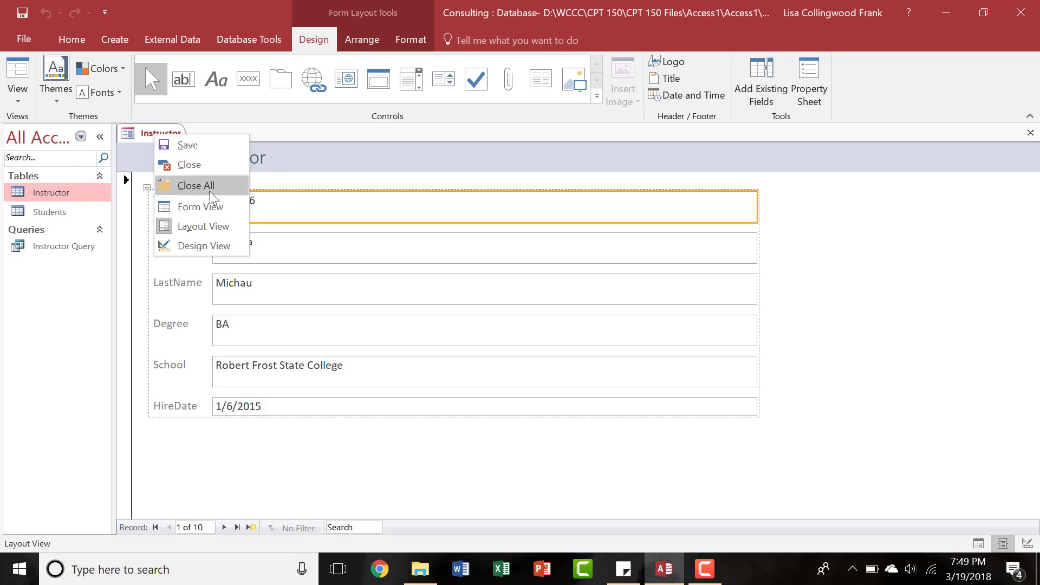
{"action": "left_click", "coordinate": [182, 147]}
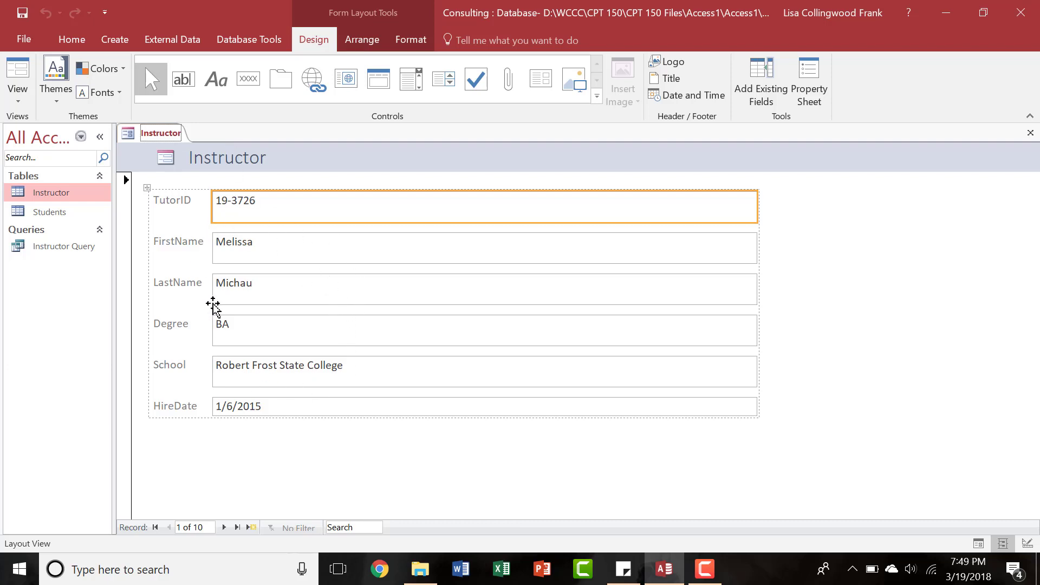
- Check the Instructor form in Form View and return it to Layout View
{"action": "left_click", "coordinate": [24, 99]}
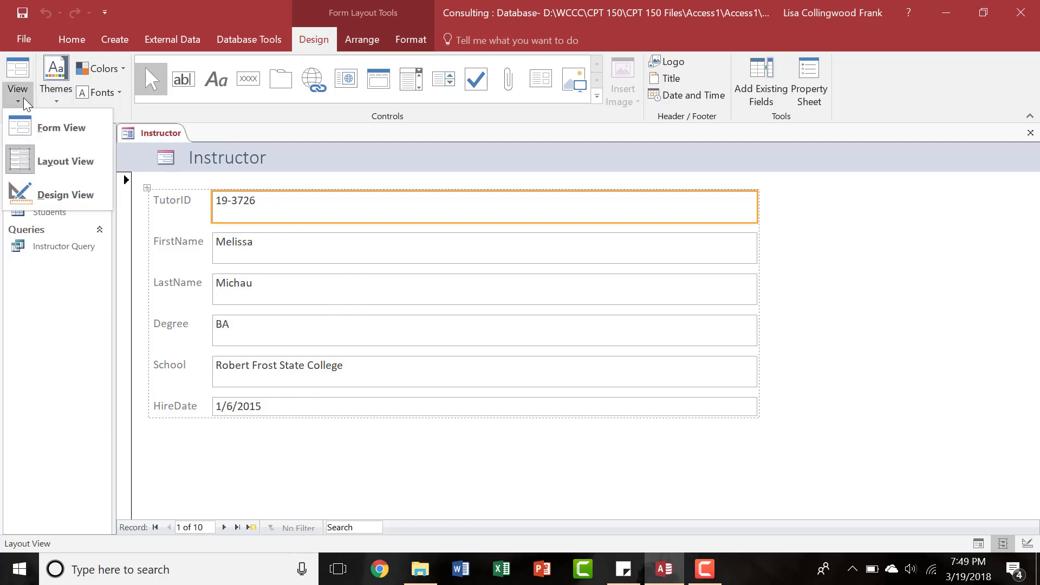
{"action": "left_click", "coordinate": [60, 132]}
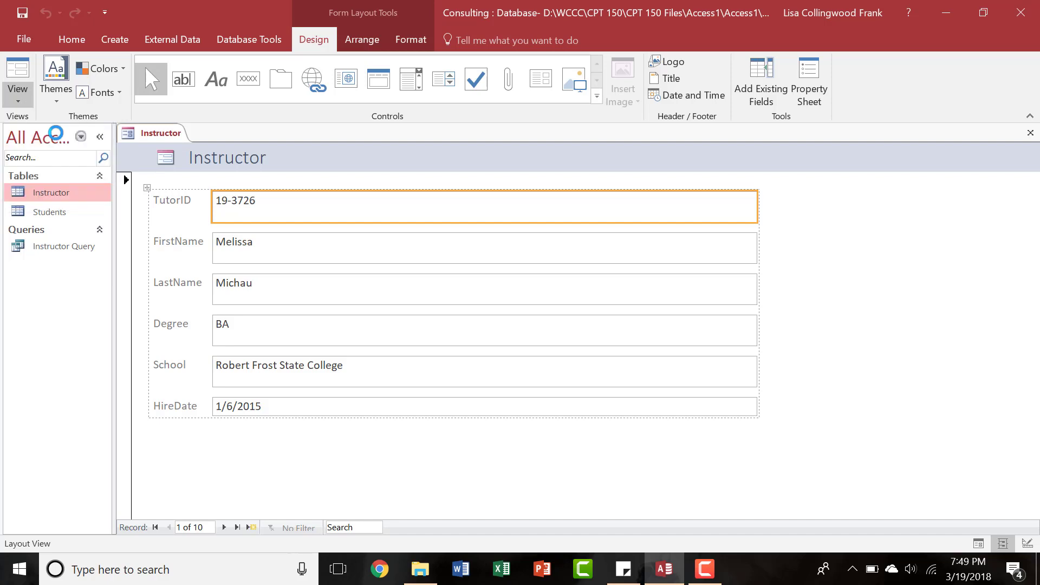
{"action": "left_click", "coordinate": [21, 99]}
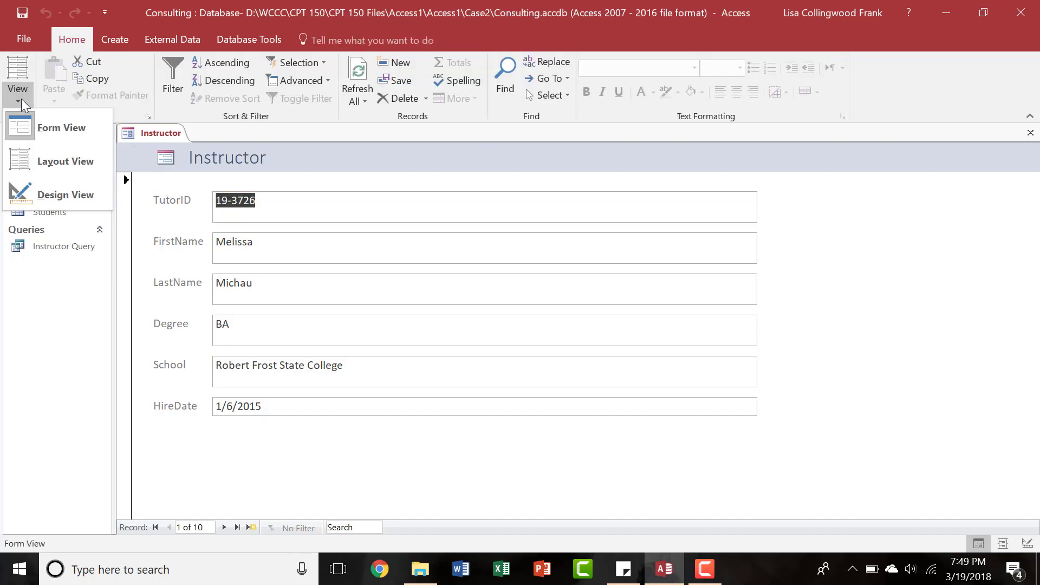
{"action": "left_click", "coordinate": [39, 161]}
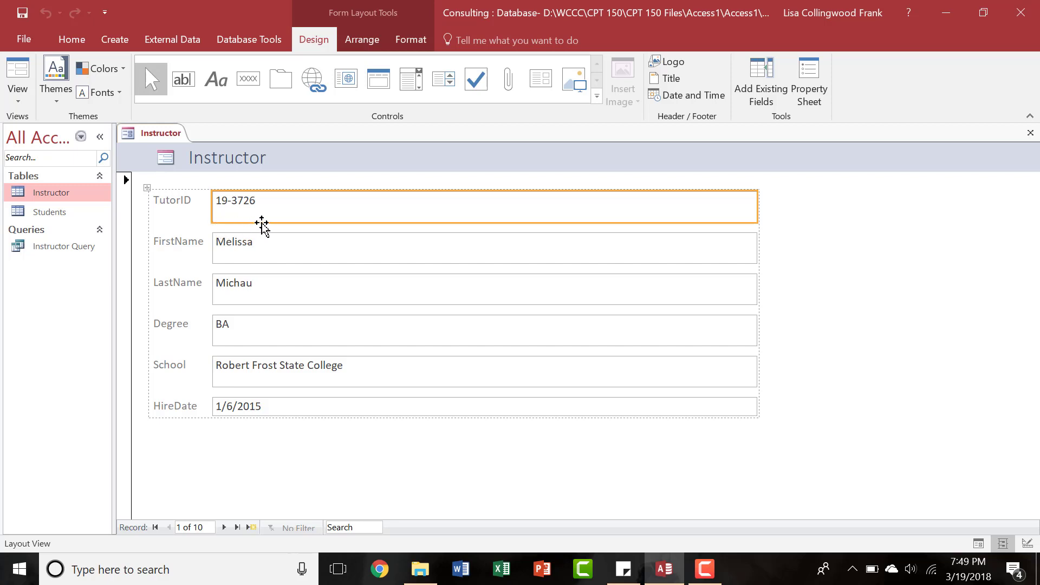
- Narrow the form's text boxes to about three quarters of their width and save the form as Instructor
{"action": "left_click_drag", "start_coordinate": [262, 222], "coordinate": [242, 224]}
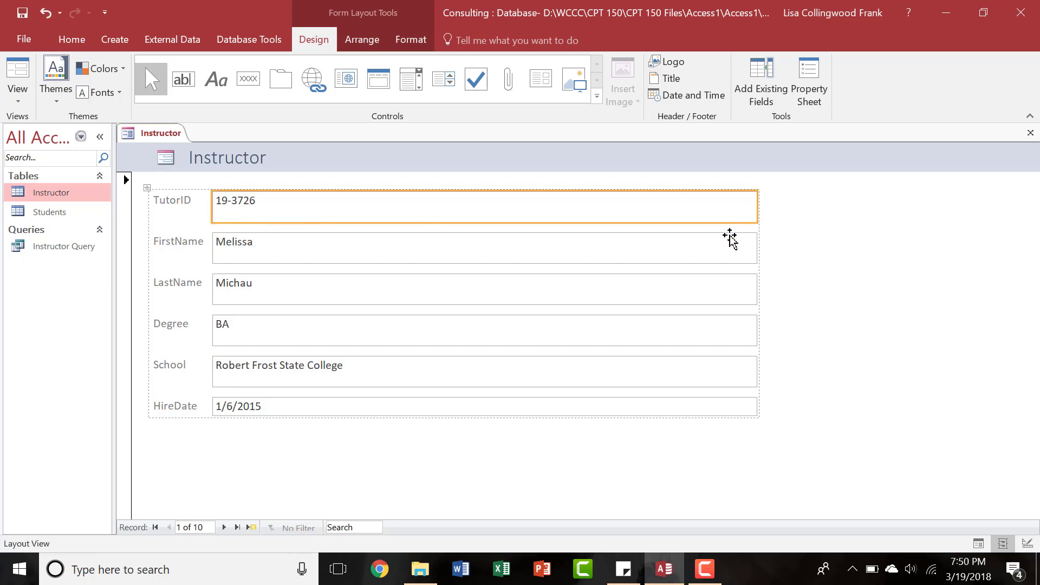
{"action": "left_click_drag", "start_coordinate": [759, 213], "coordinate": [615, 219]}
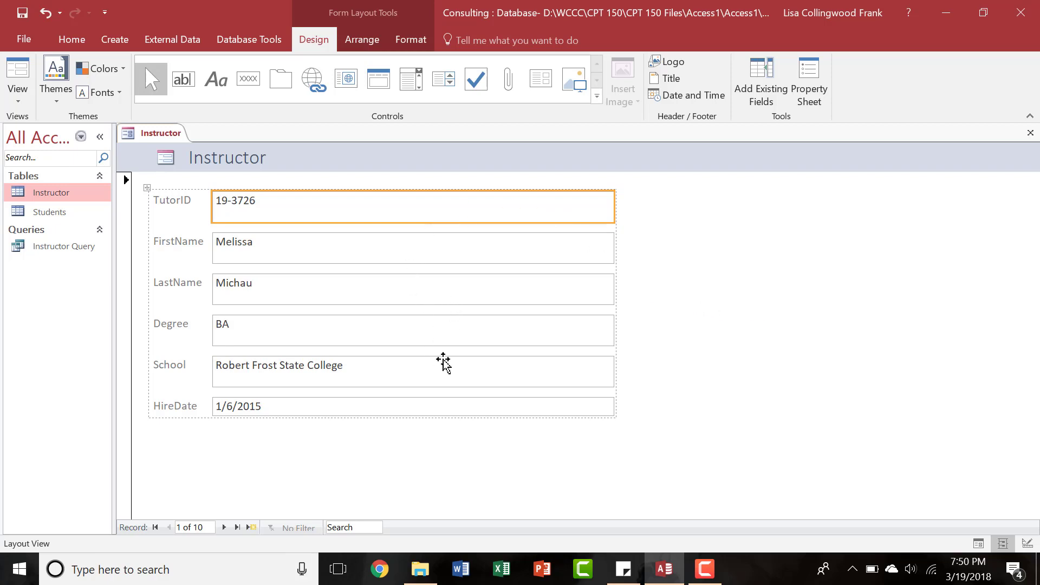
{"action": "right_click", "coordinate": [156, 140]}
{"action": "left_click", "coordinate": [184, 147]}
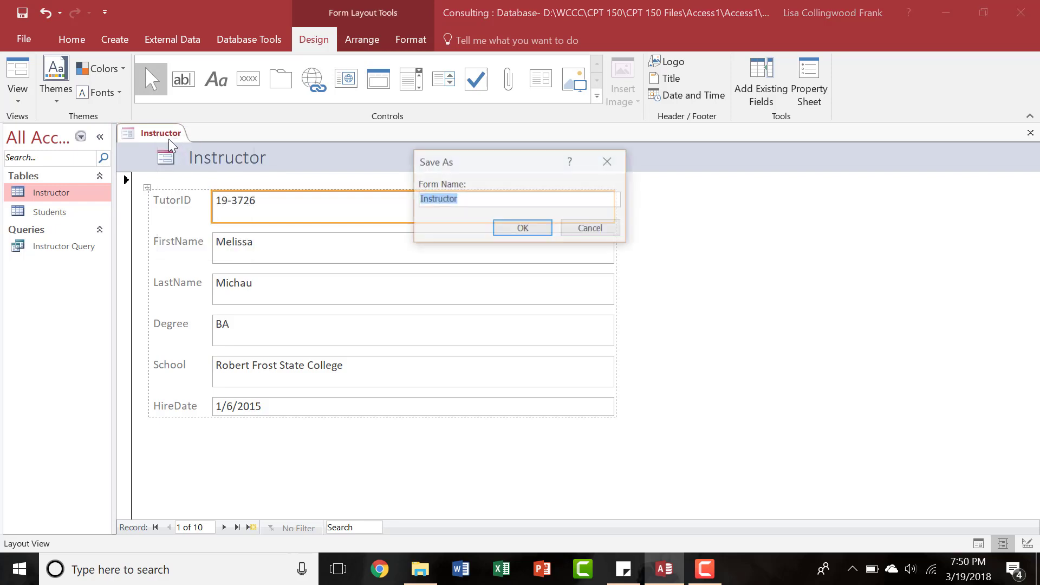
{"action": "left_click", "coordinate": [536, 231]}
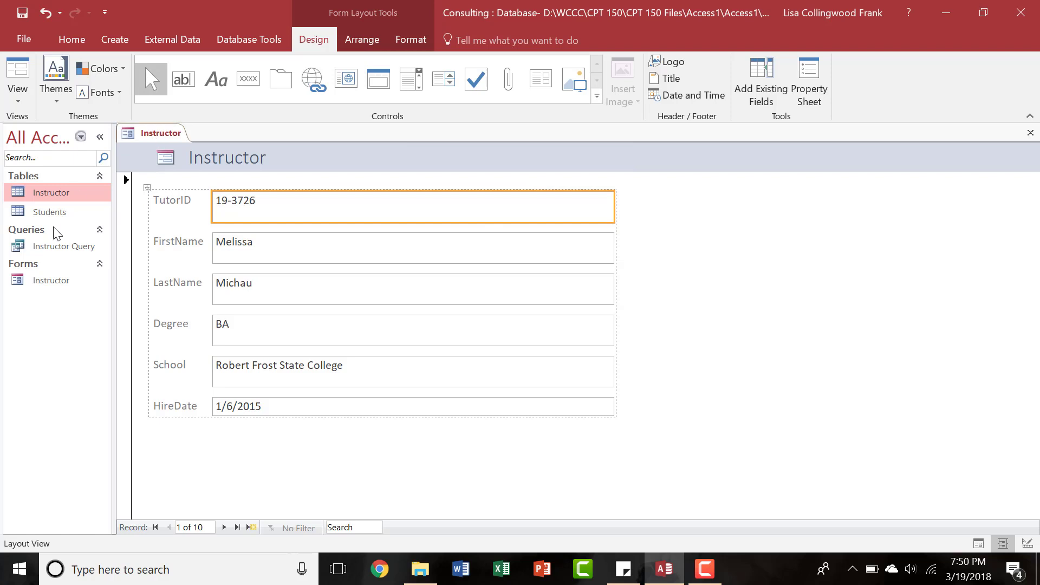
- Close the Instructor form
{"action": "right_click", "coordinate": [162, 148]}
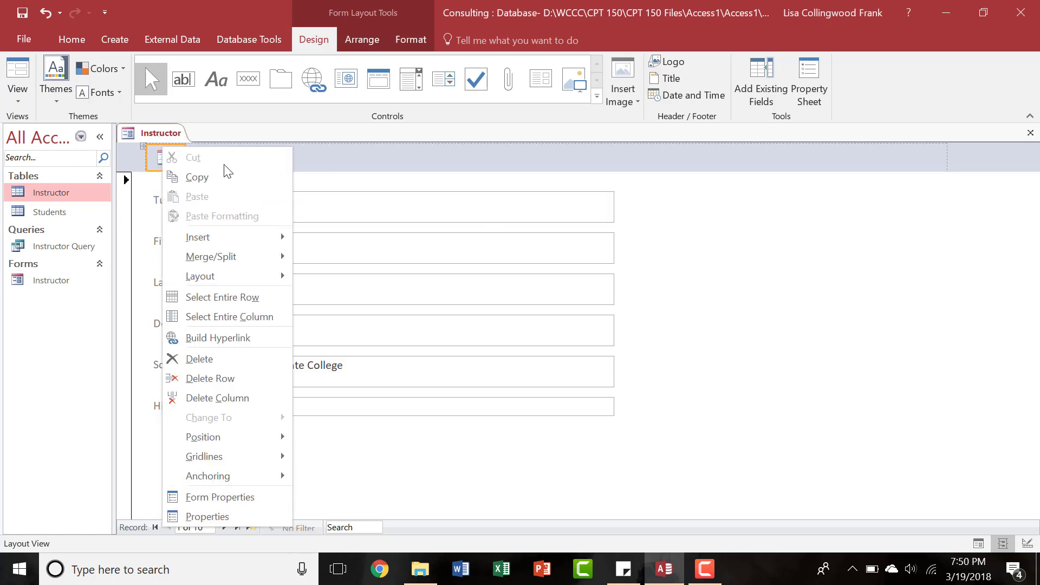
{"action": "left_click", "coordinate": [153, 131]}
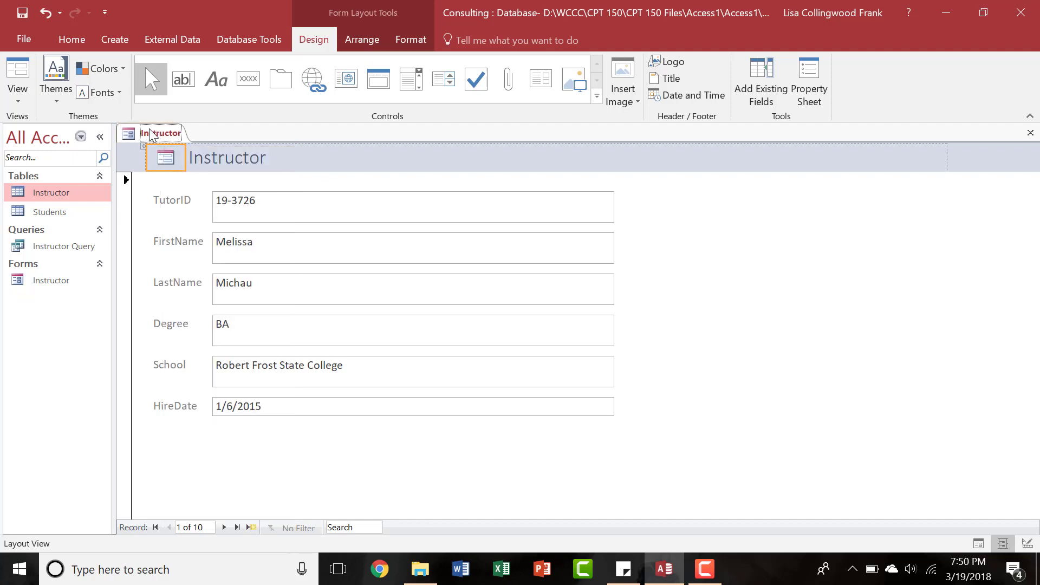
{"action": "right_click", "coordinate": [152, 130]}
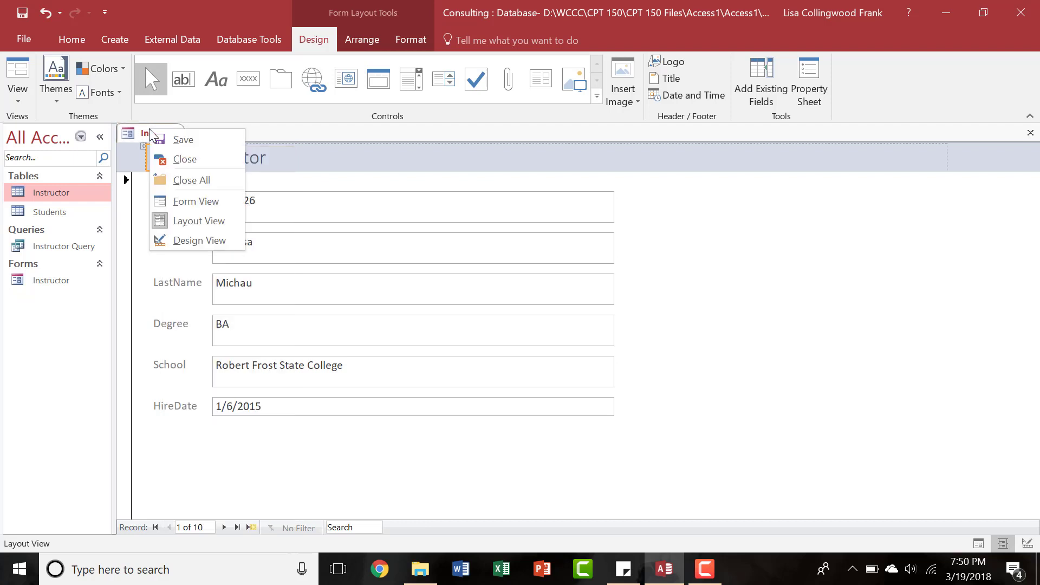
{"action": "left_click", "coordinate": [184, 158]}
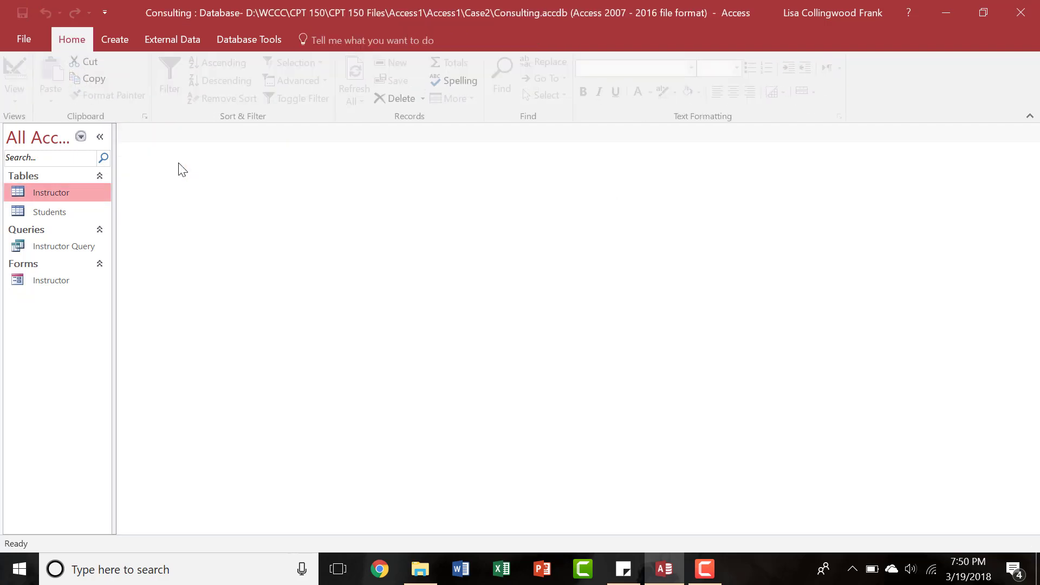
- Create a basic report from the Instructor table and save it as Instructor
{"action": "left_click", "coordinate": [113, 39]}
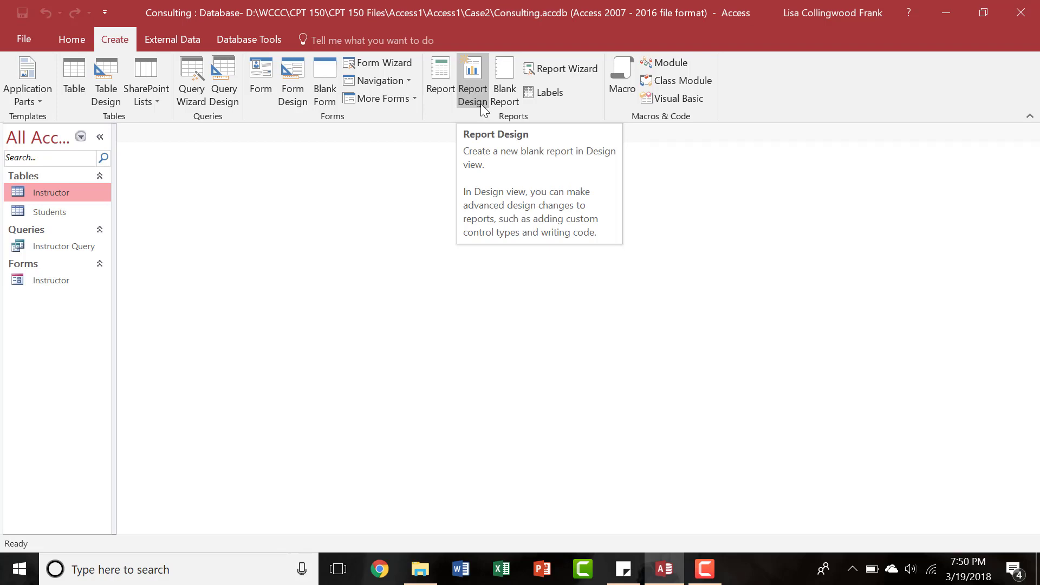
{"action": "left_click", "coordinate": [441, 86]}
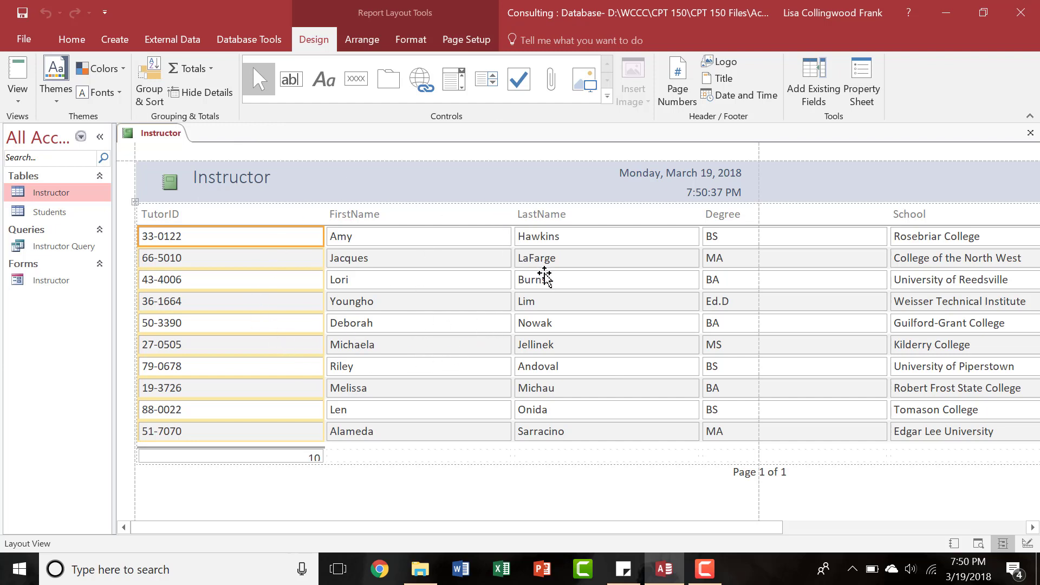
{"action": "right_click", "coordinate": [144, 141]}
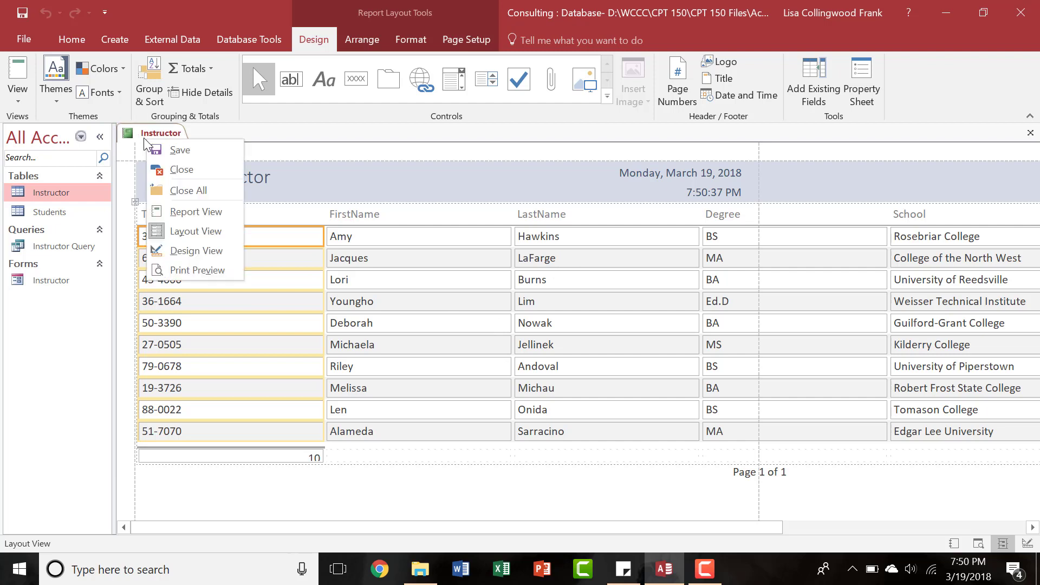
{"action": "left_click", "coordinate": [165, 150]}
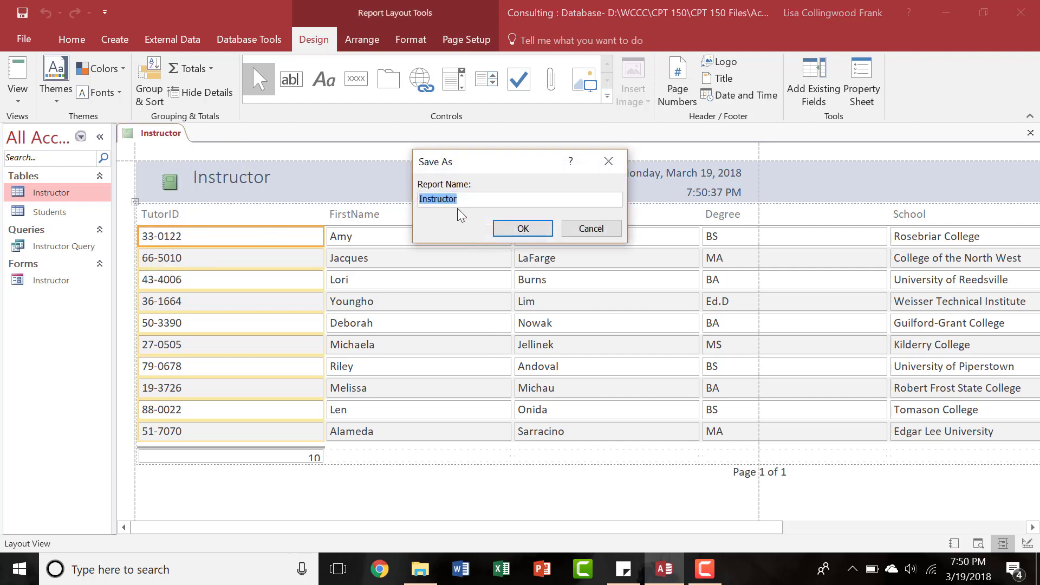
{"action": "left_click", "coordinate": [522, 228]}
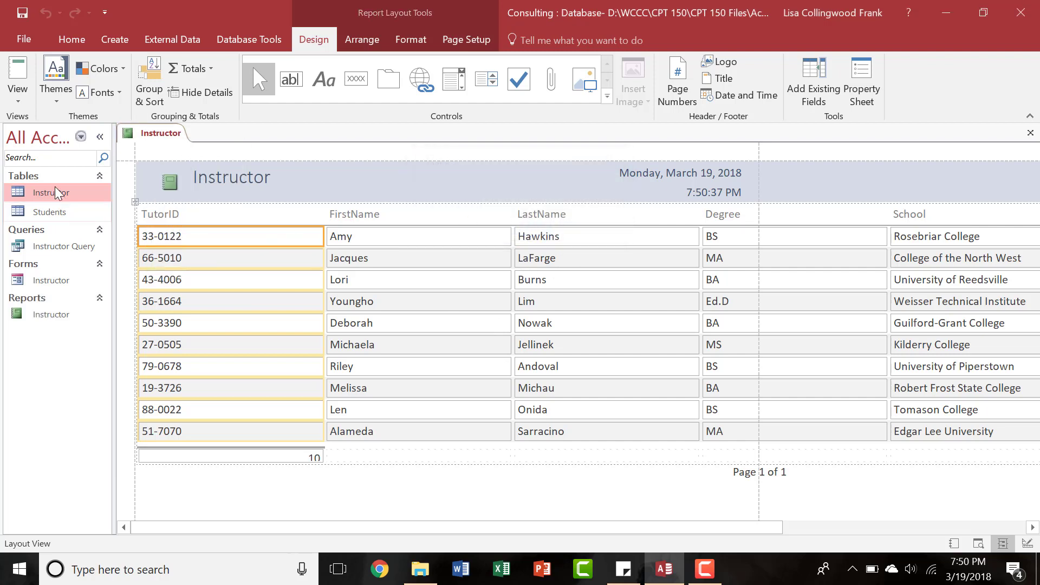
- Close all open objects and create a new blank report in Design View
{"action": "right_click", "coordinate": [152, 135]}
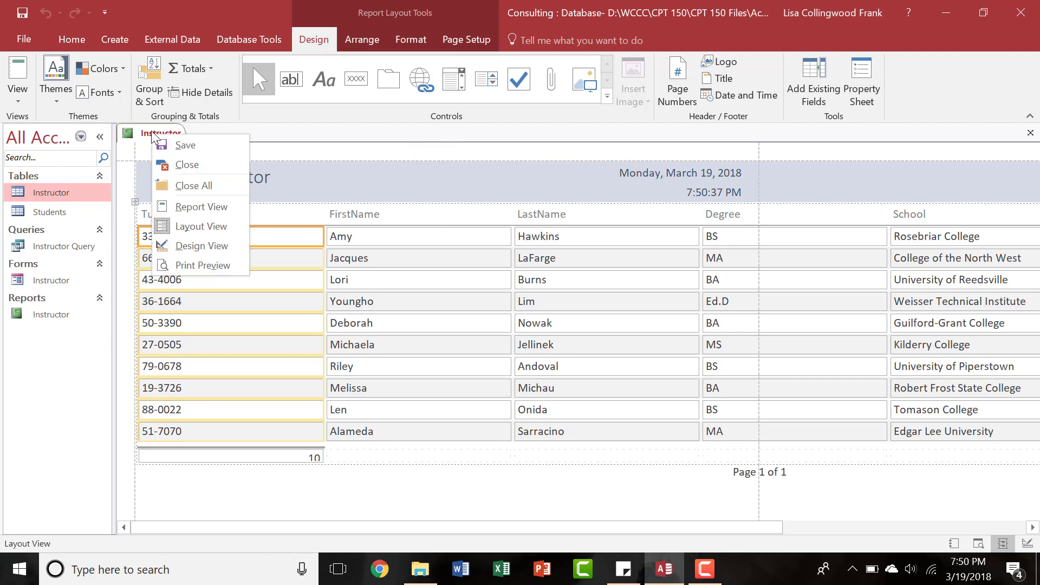
{"action": "left_click", "coordinate": [198, 187]}
{"action": "left_click", "coordinate": [115, 46]}
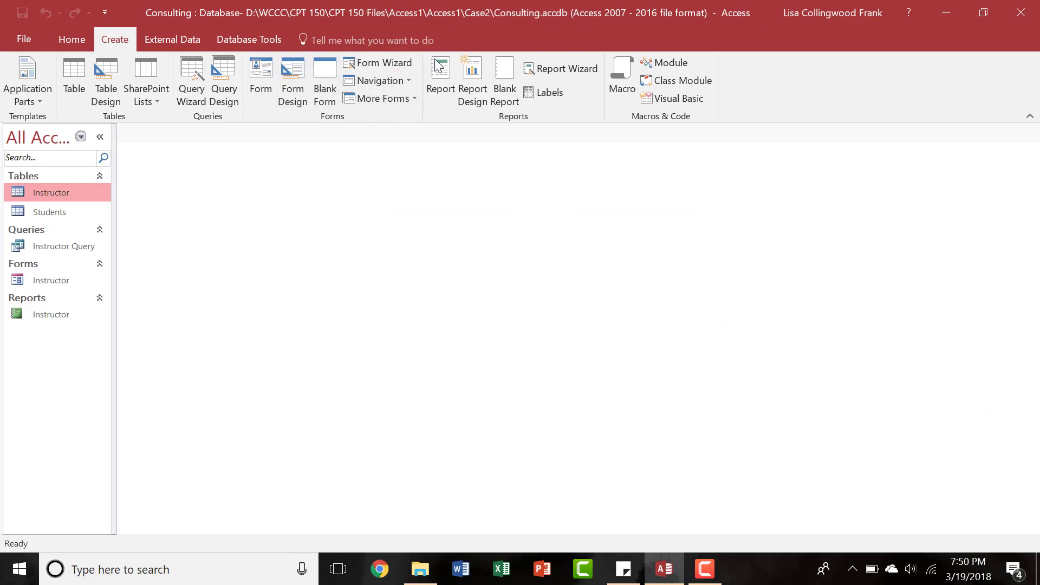
{"action": "left_click", "coordinate": [472, 82]}
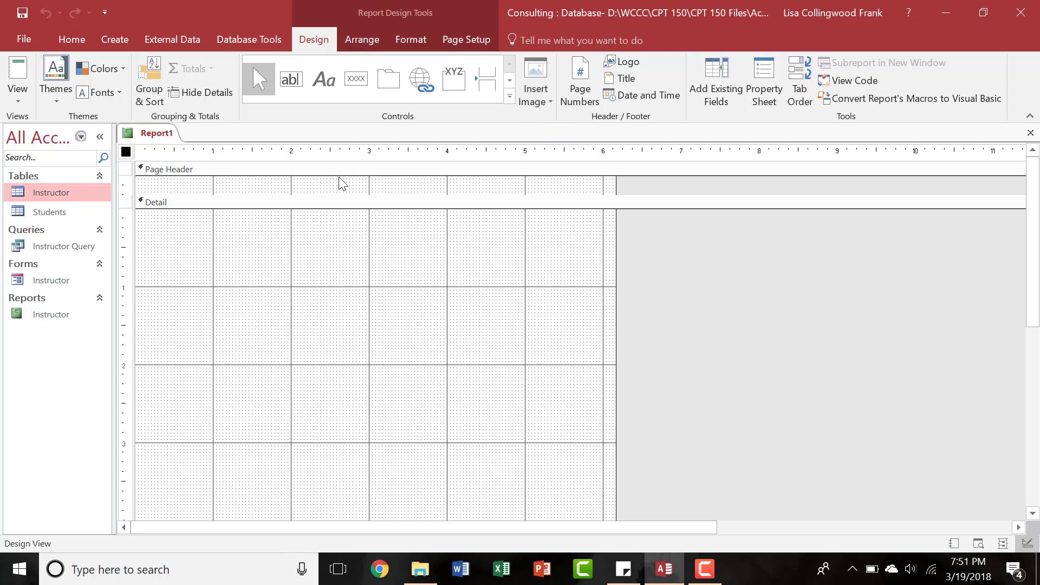
- Look through the blank report's available views and expand the full gallery of report controls
{"action": "left_click", "coordinate": [17, 95]}
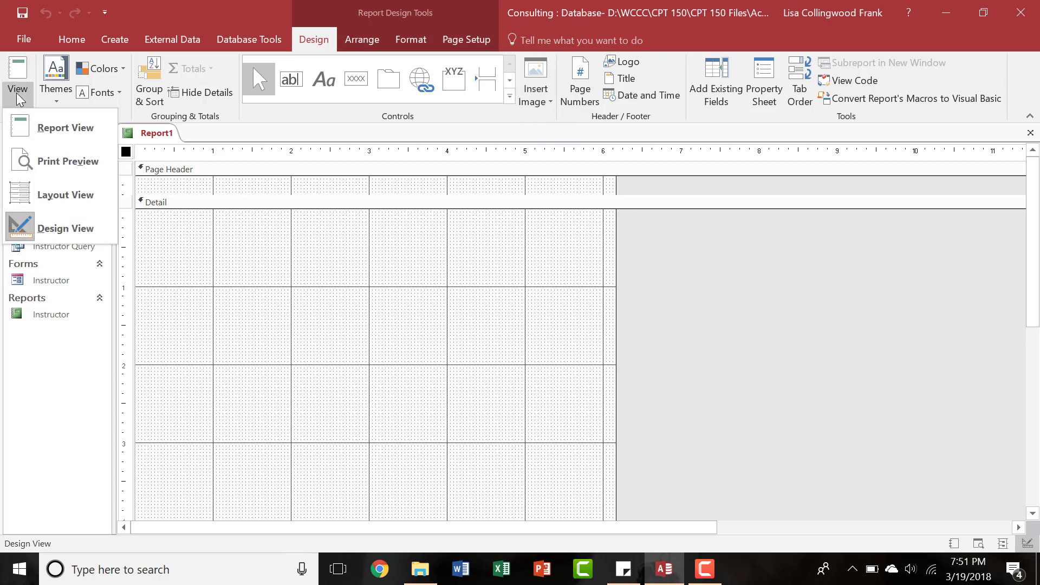
{"action": "left_click", "coordinate": [18, 96]}
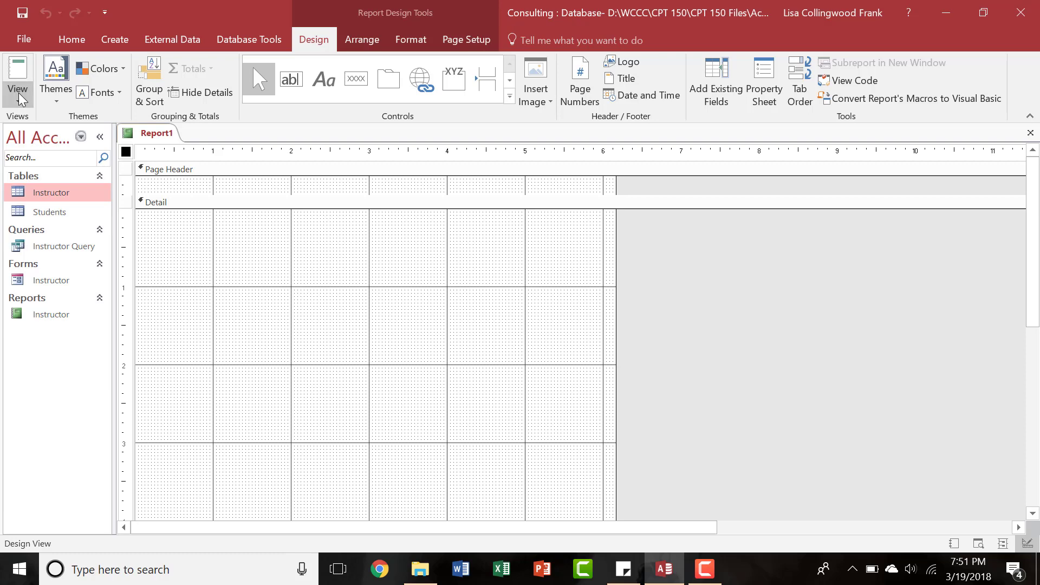
{"action": "left_click", "coordinate": [509, 97]}
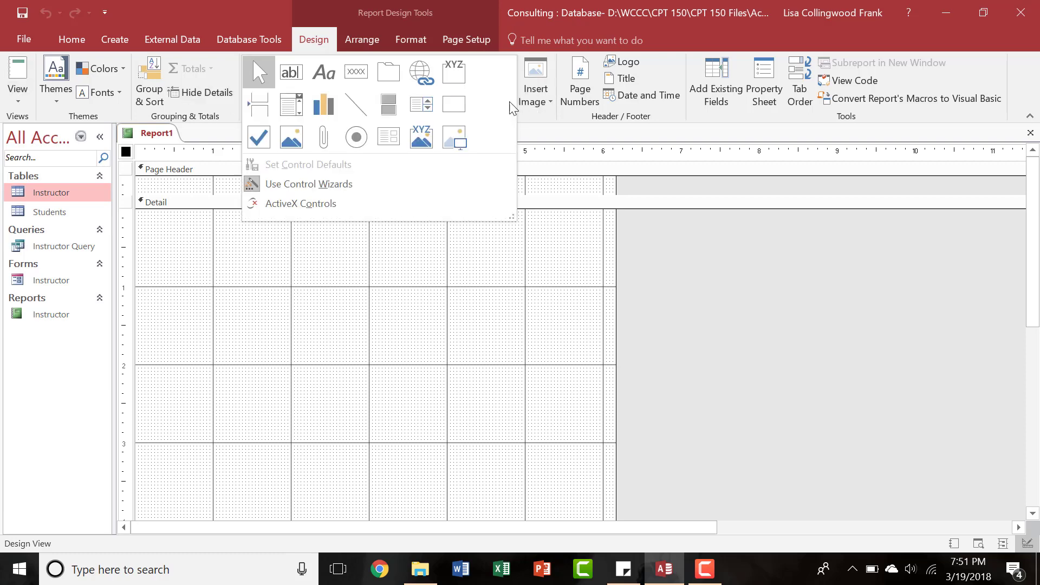